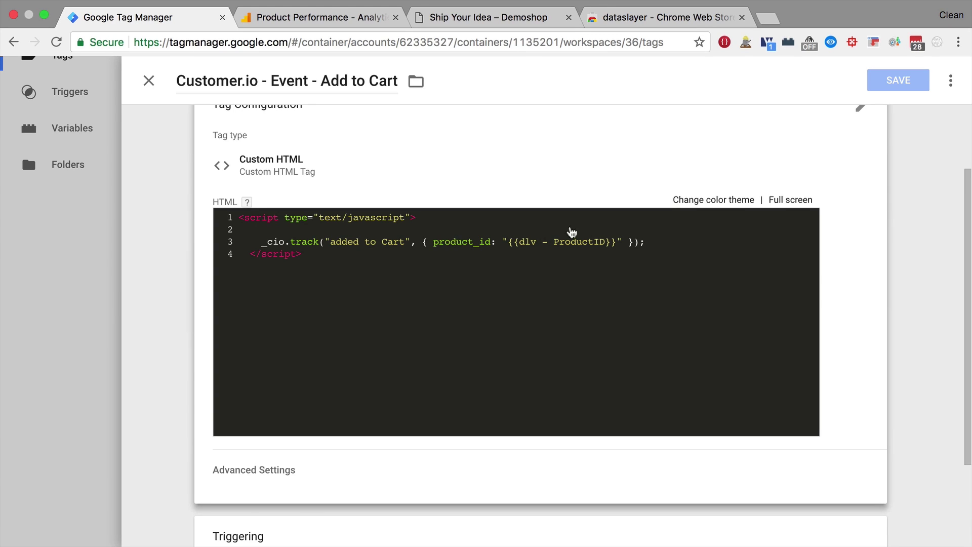
- Toggle the HTML editor's color theme to light and back to dark, and close the Customer.io Add to Cart tag
scroll(524, 318, down, 3)
scroll(512, 283, up, 5)
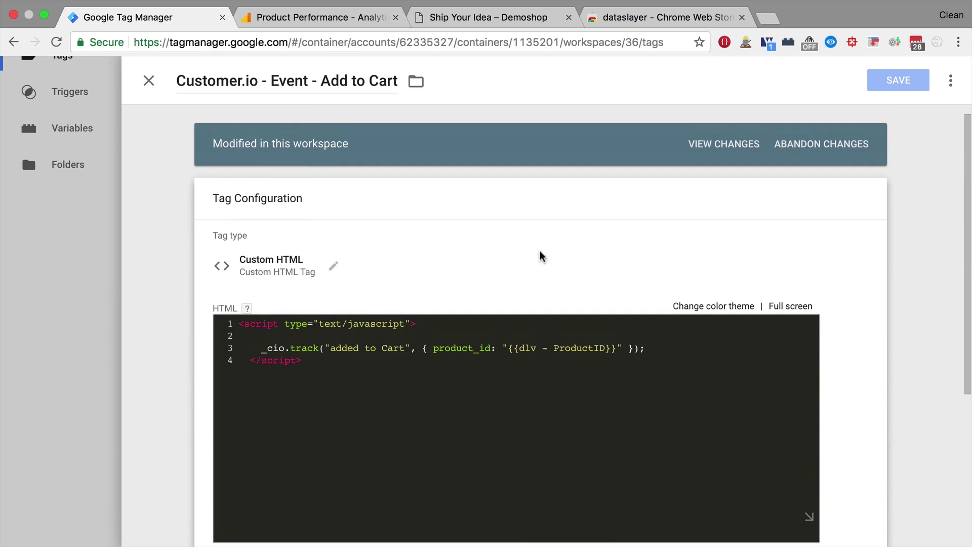
click(715, 307)
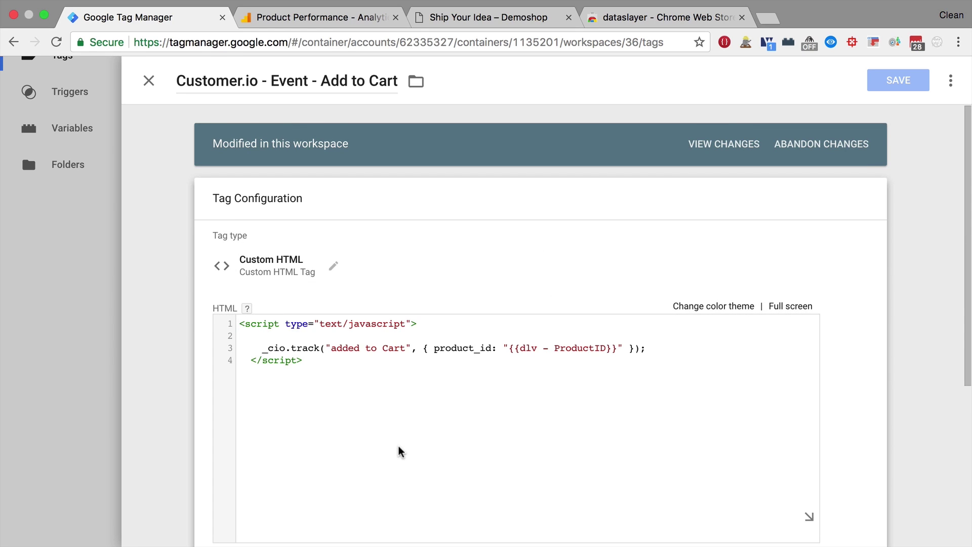
click(716, 307)
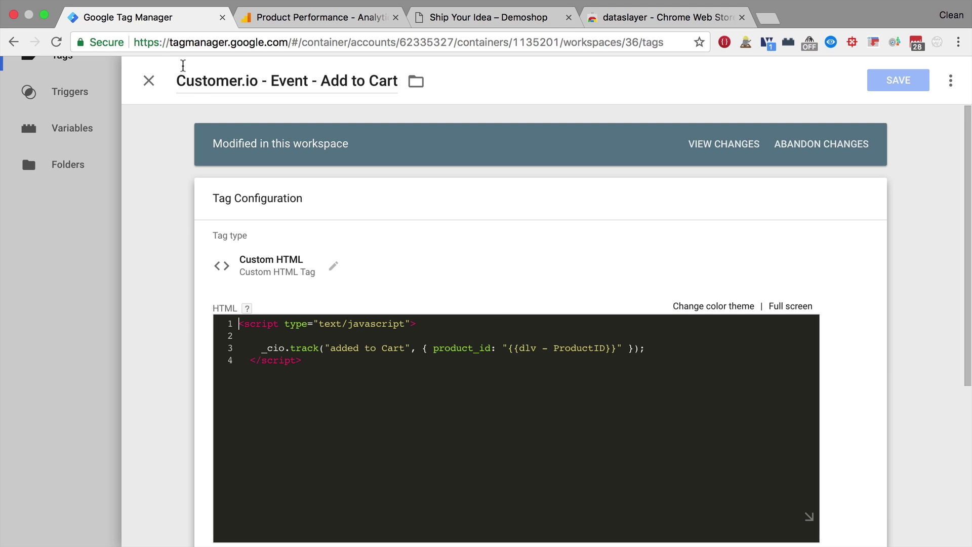
click(143, 81)
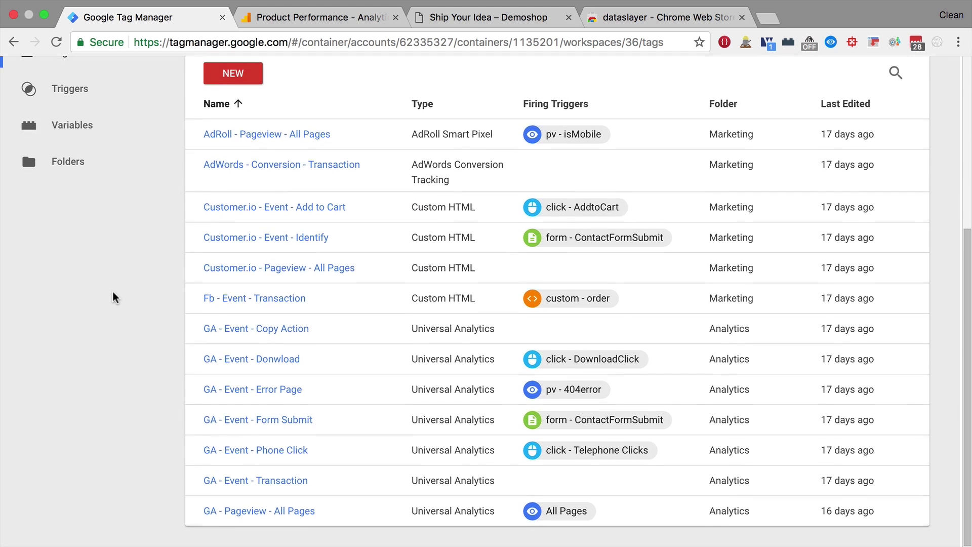
- Reopen the Customer.io - Event - Add to Cart tag and examine the {{dlv - ProductID}} variable reference in its script
scroll(113, 297, up, 2)
click(325, 277)
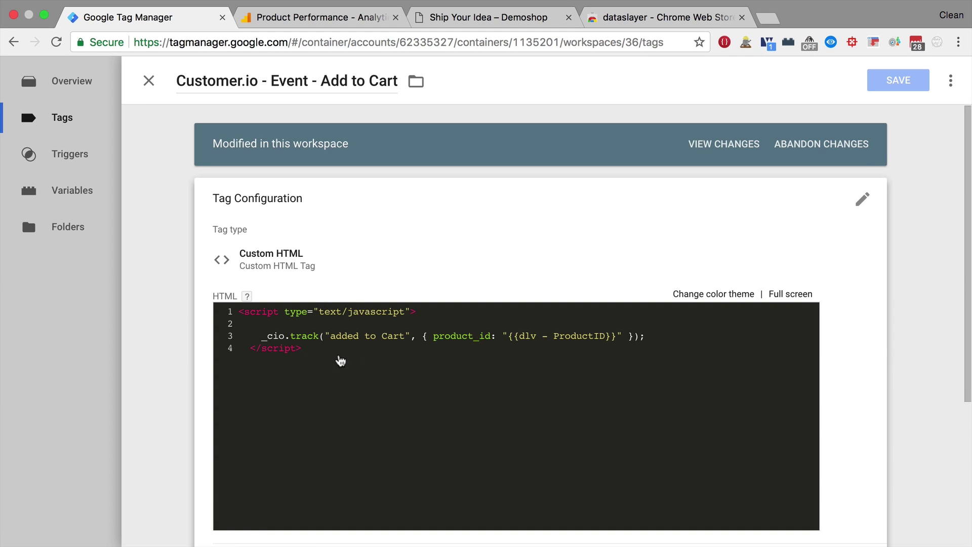
scroll(510, 217, down, 5)
scroll(512, 158, up, 2)
scroll(512, 157, up, 3)
drag(508, 325, 627, 318)
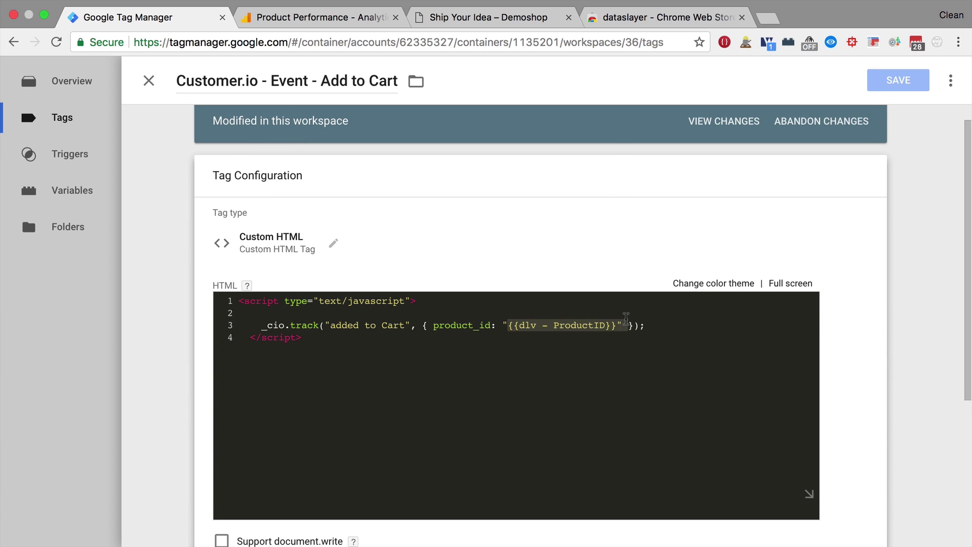
click(609, 324)
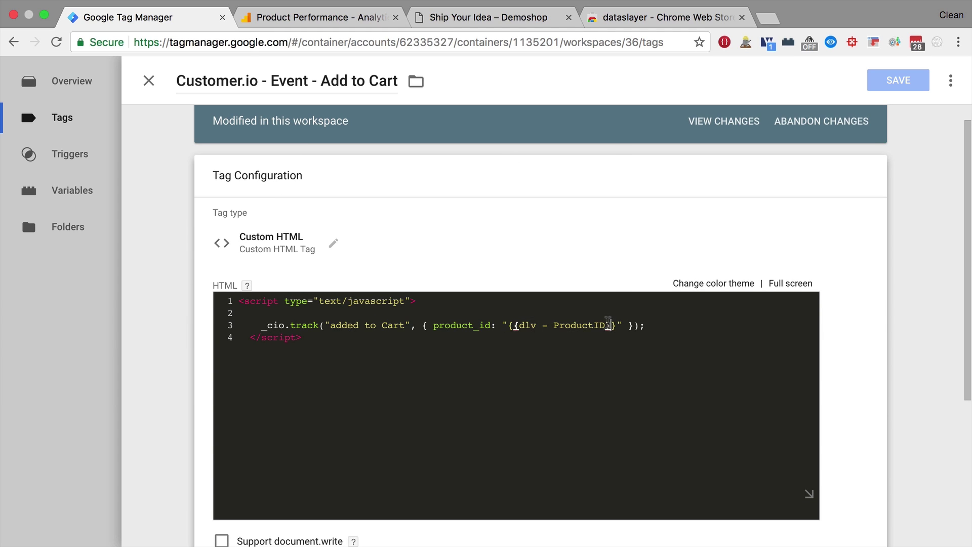
drag(517, 325, 603, 322)
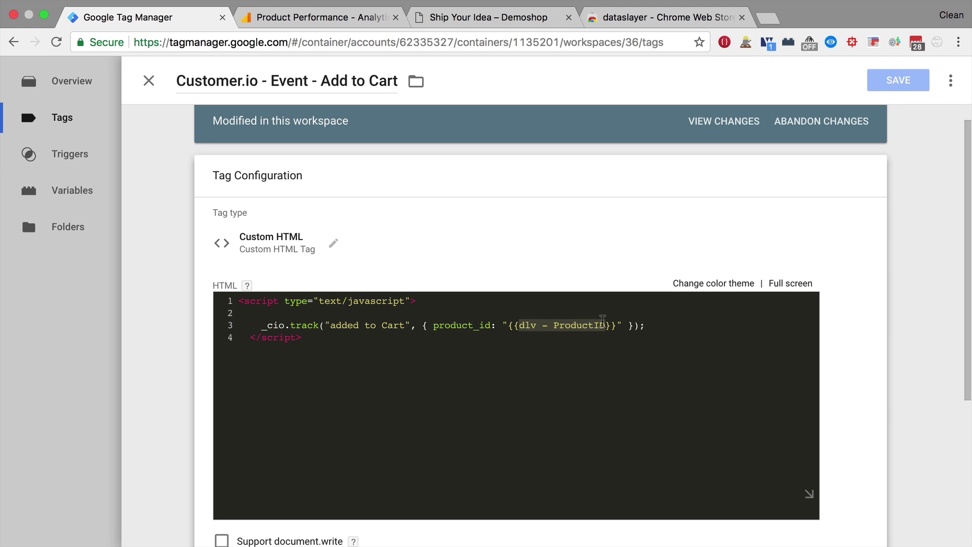
- Leave the tag, open the js - isMobile variable and copy its name
click(48, 197)
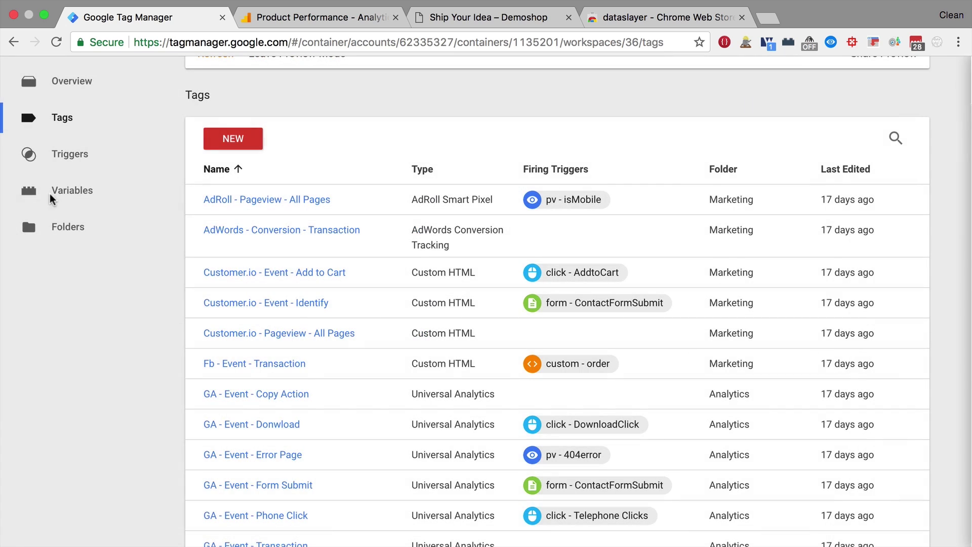
click(52, 198)
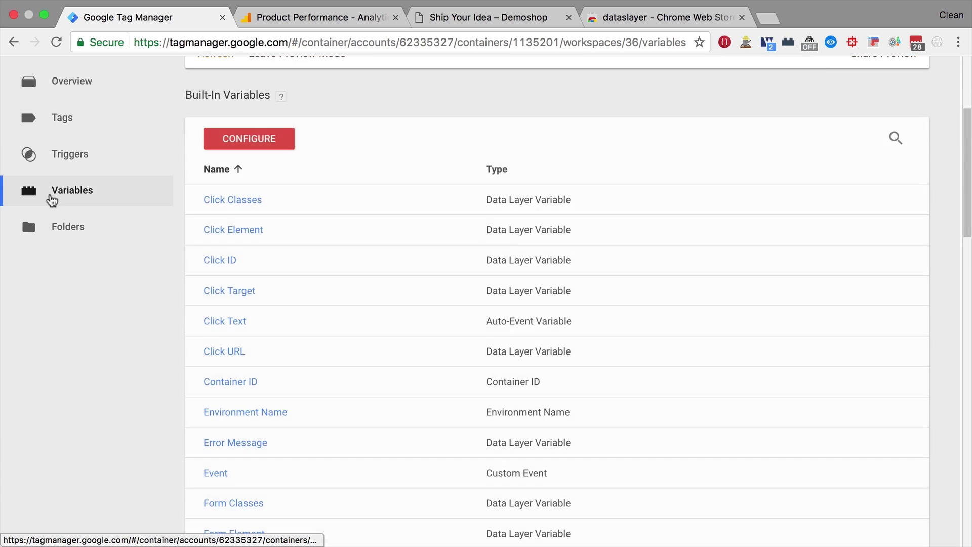
scroll(253, 372, down, 15)
scroll(252, 373, down, 3)
click(226, 209)
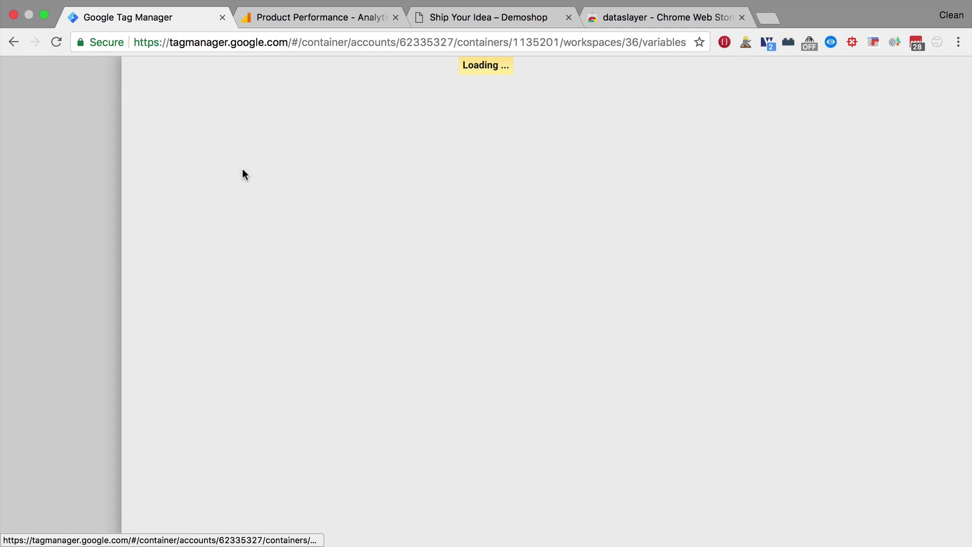
triple_click(229, 82)
click(2, 184)
- Reopen the Customer.io - Event - Add to Cart tag and add {{js - isMobile}} on a new line below the track call
scroll(3, 183, up, 10)
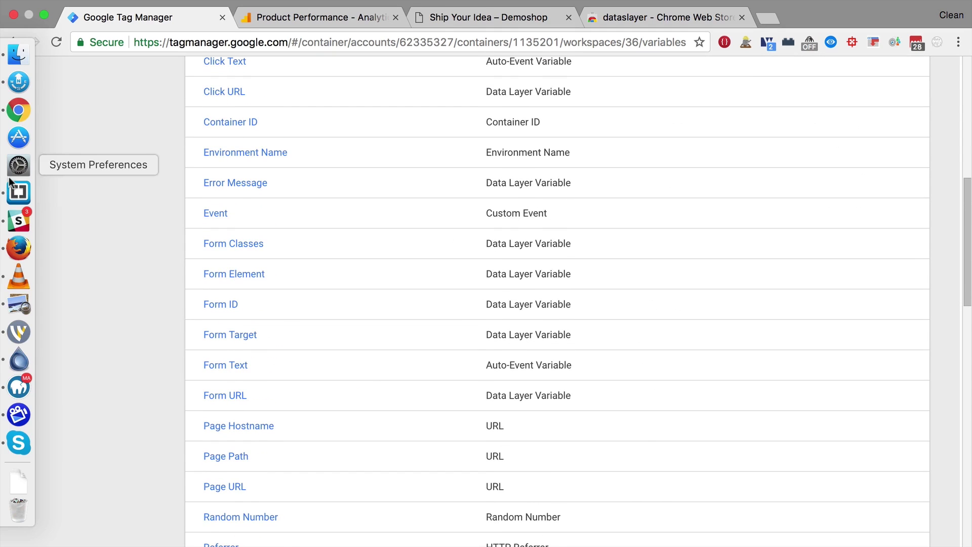
scroll(145, 212, up, 5)
click(71, 314)
click(308, 258)
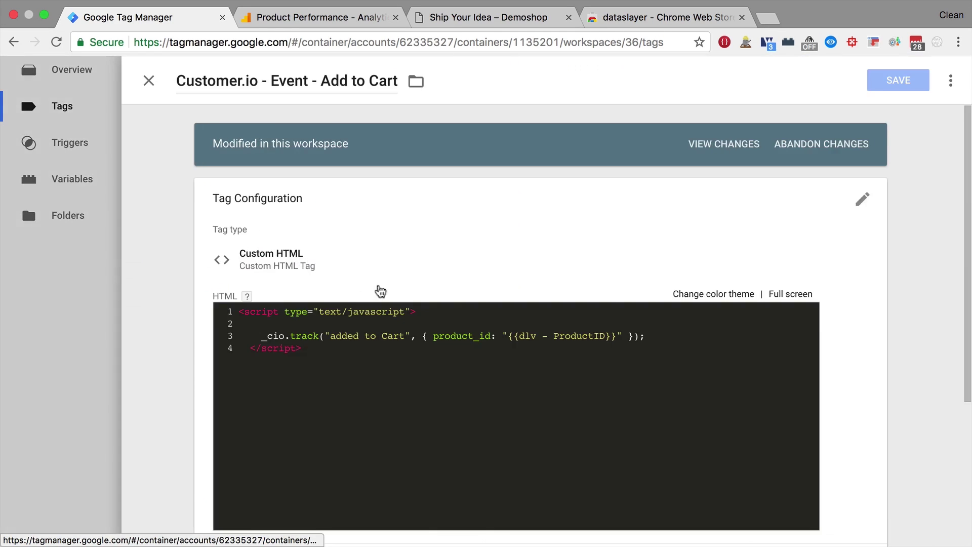
scroll(634, 147, down, 5)
scroll(646, 299, up, 4)
click(648, 298)
key(Return)
text({{}})
key(Left)
key(Left)
text(js - isMobile)
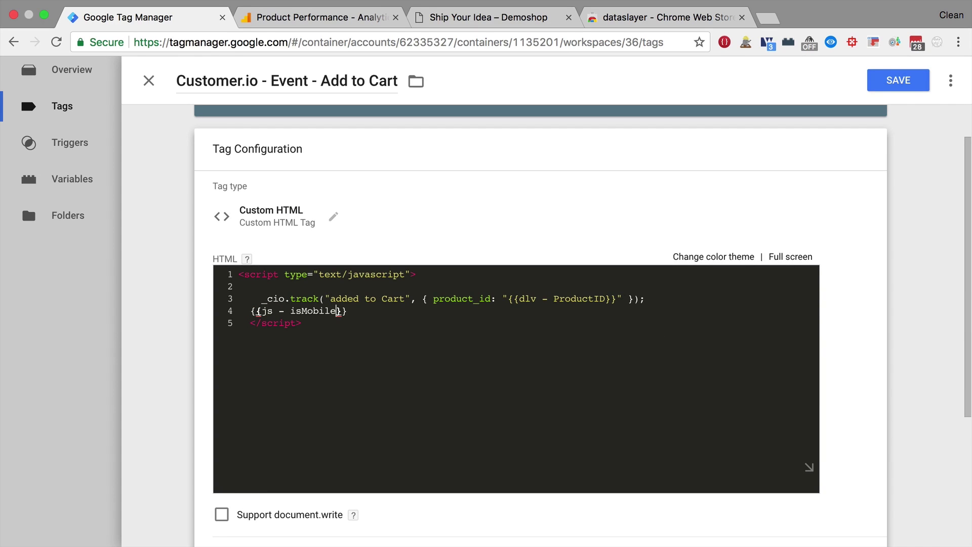
- Replace the {{js - isMobile}} reference with the custom variable dlv - formEmail inserted through the GTM Variables extension
drag(360, 310, 253, 310)
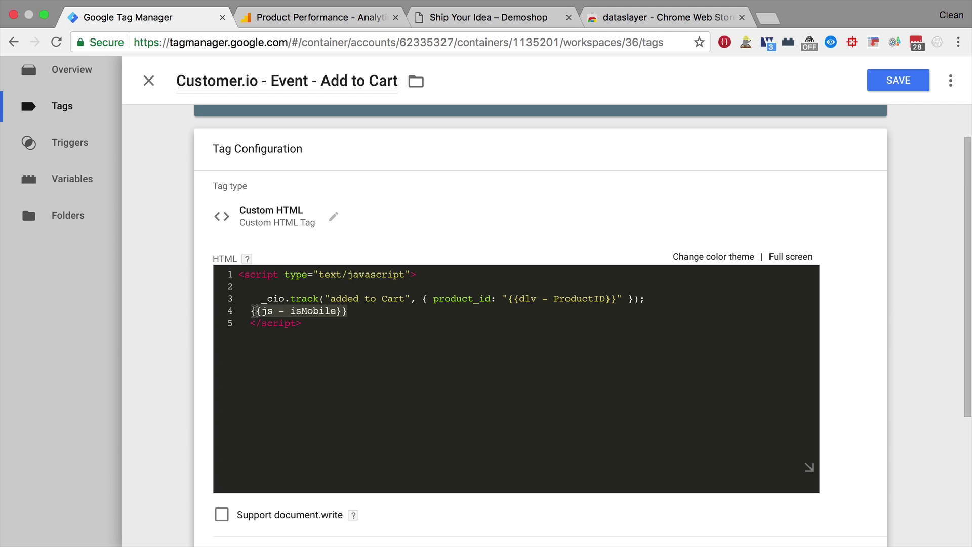
key(BackSpace)
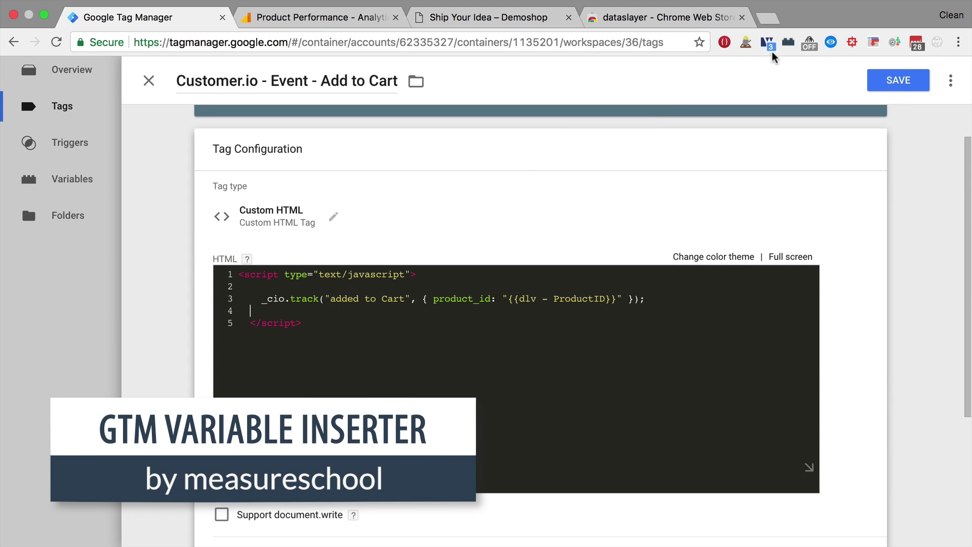
click(787, 43)
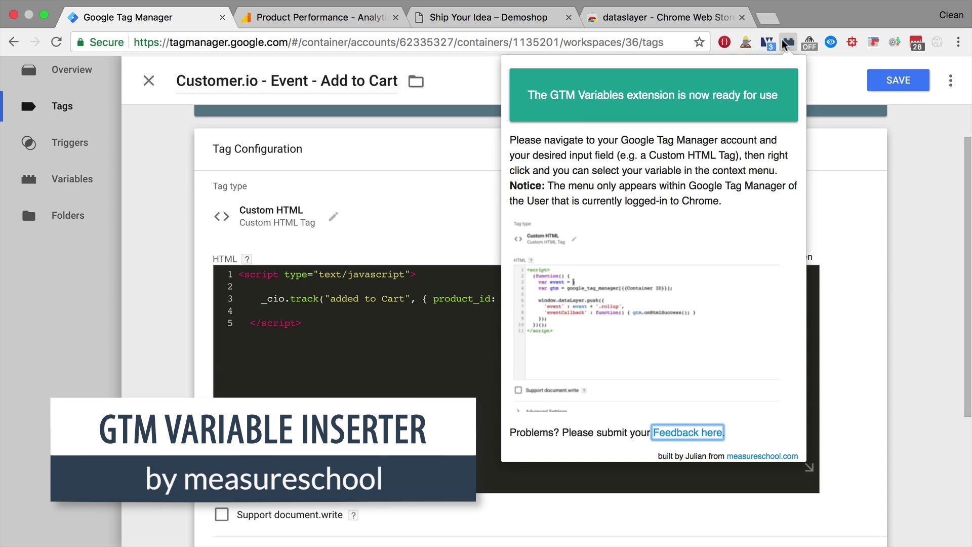
click(451, 210)
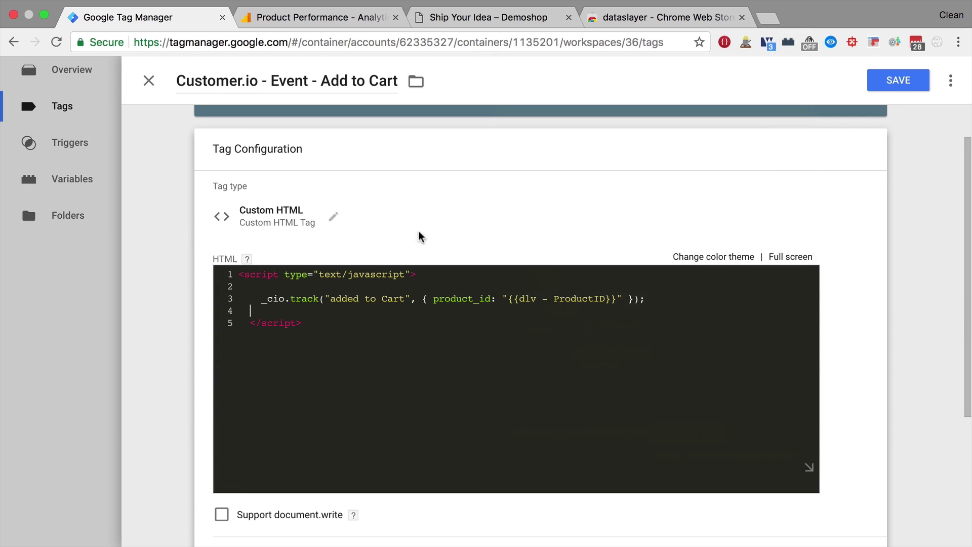
right_click(257, 310)
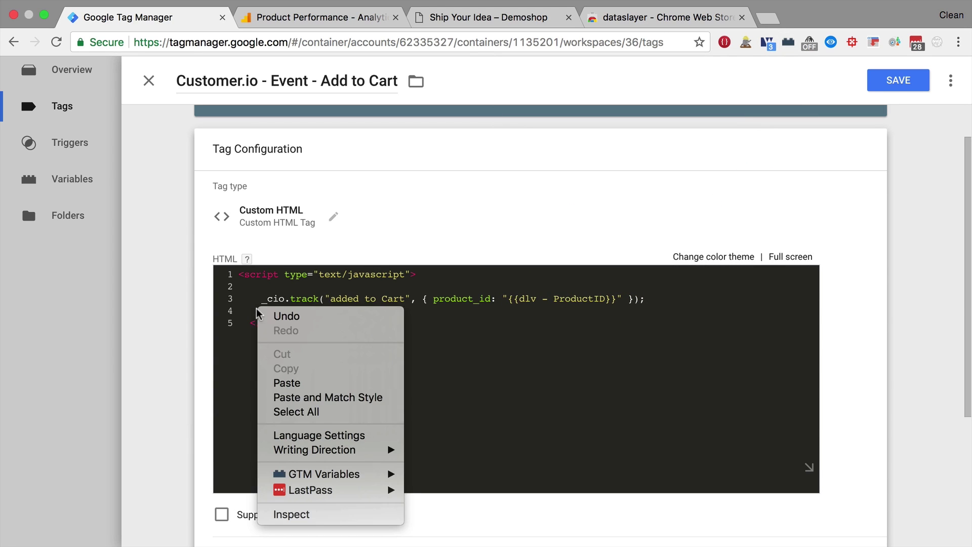
mouse_move(351, 476)
mouse_move(435, 489)
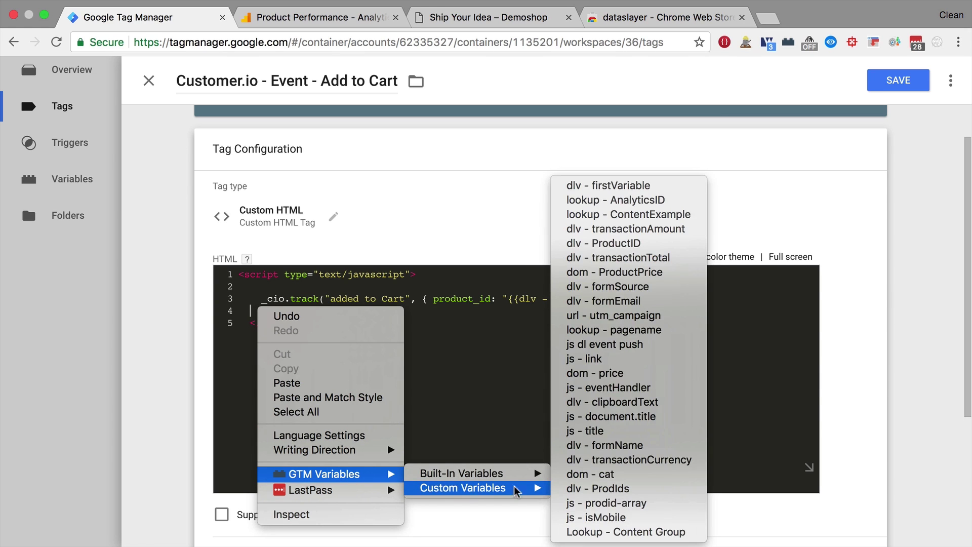
click(626, 302)
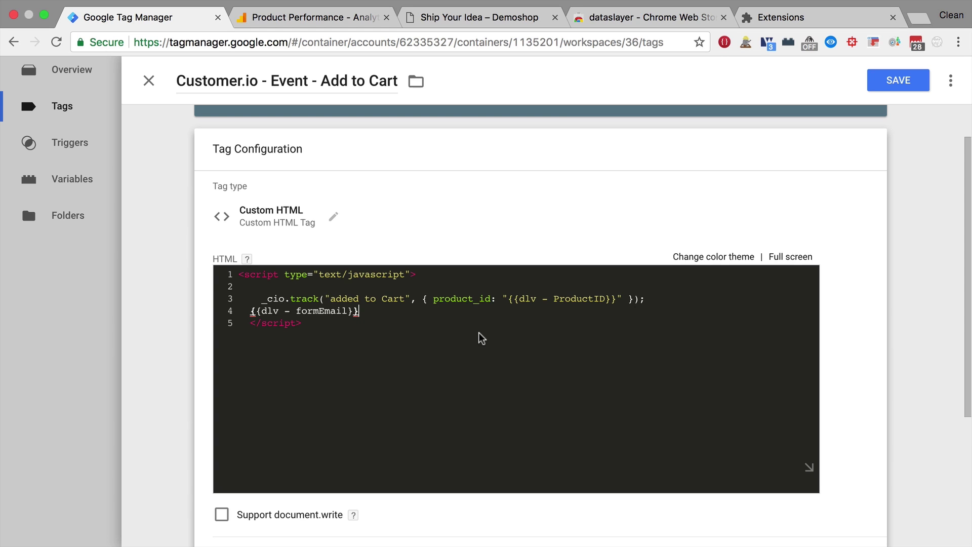
- Enable the Da Vinci Tools extension in Chrome and reload the Google Tag Manager page
click(764, 21)
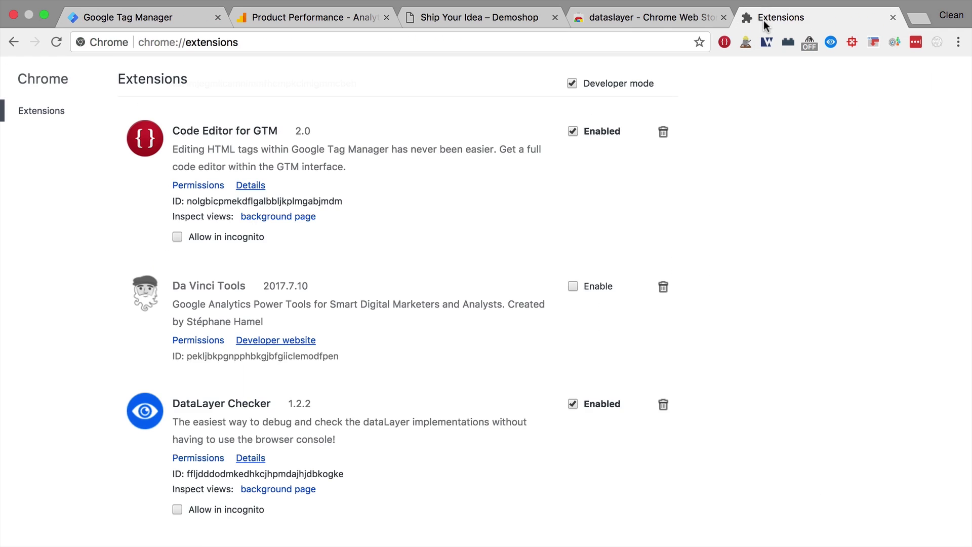
click(576, 284)
click(132, 15)
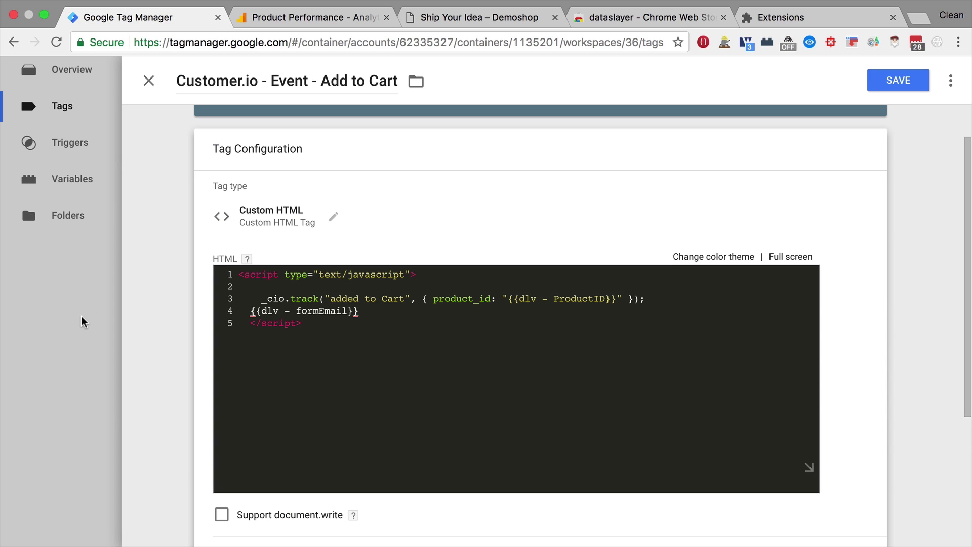
key(super+r)
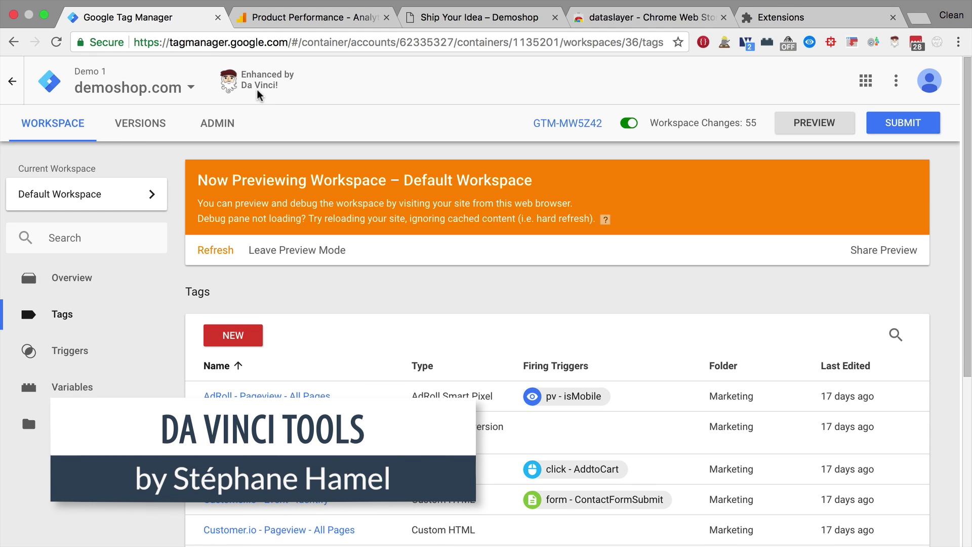
- Toggle blocking of the GTM-MW5Z42 container on and off, leaving the container unblocked
click(627, 126)
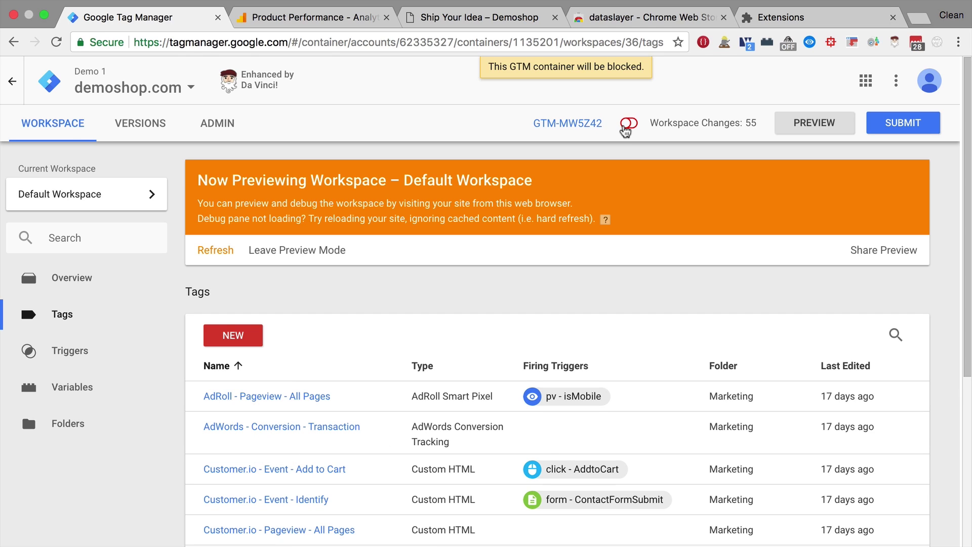
click(627, 127)
click(626, 129)
click(626, 129)
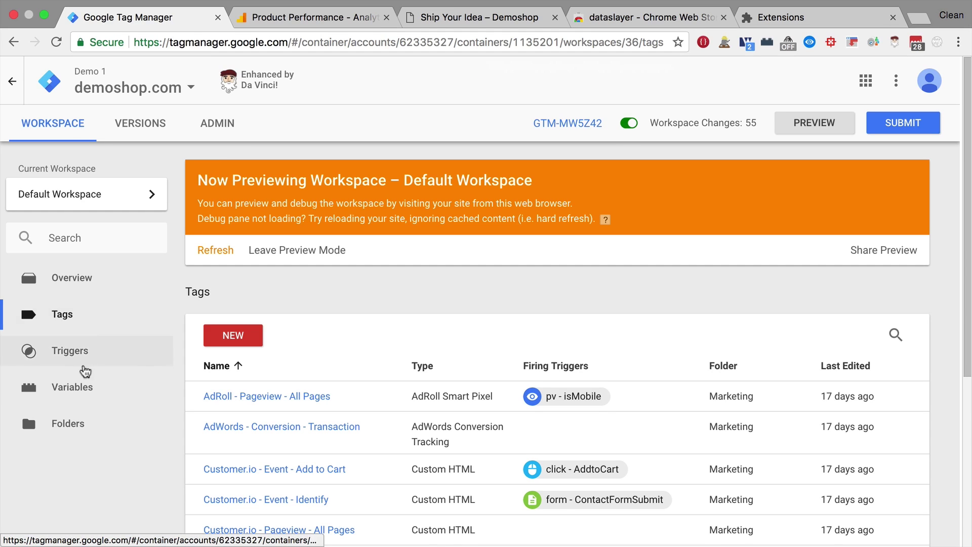
- Switch off the built-in variables all at once with Turn all on/off and close the variable configuration
click(75, 386)
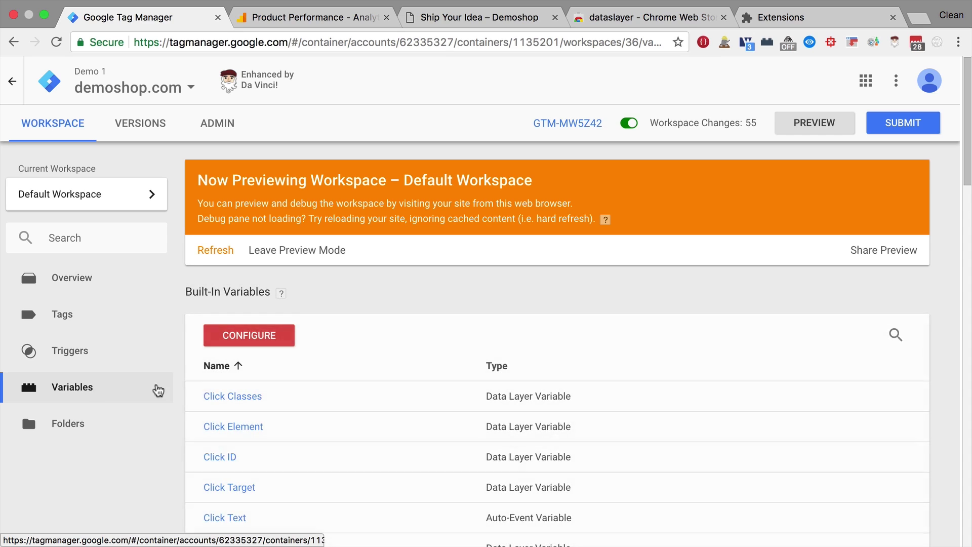
click(251, 335)
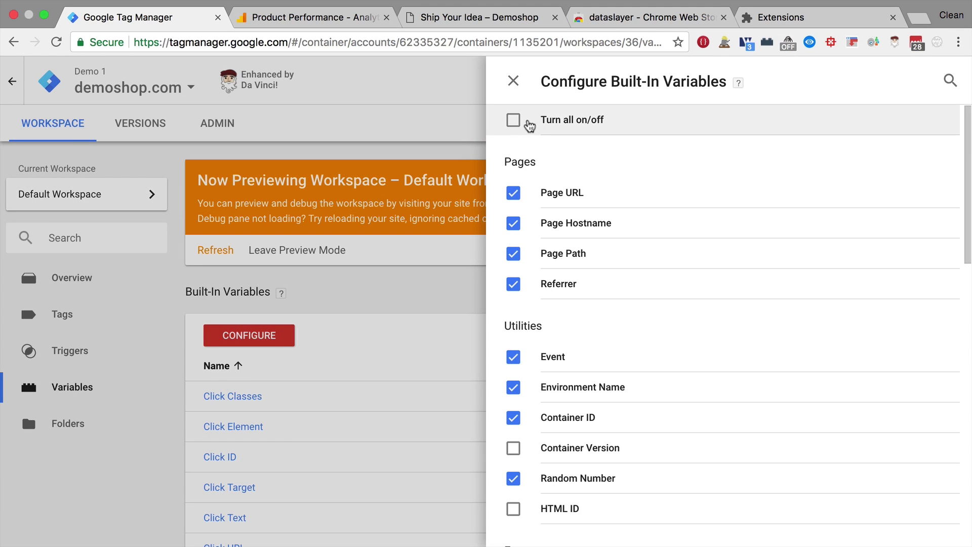
click(516, 122)
click(516, 121)
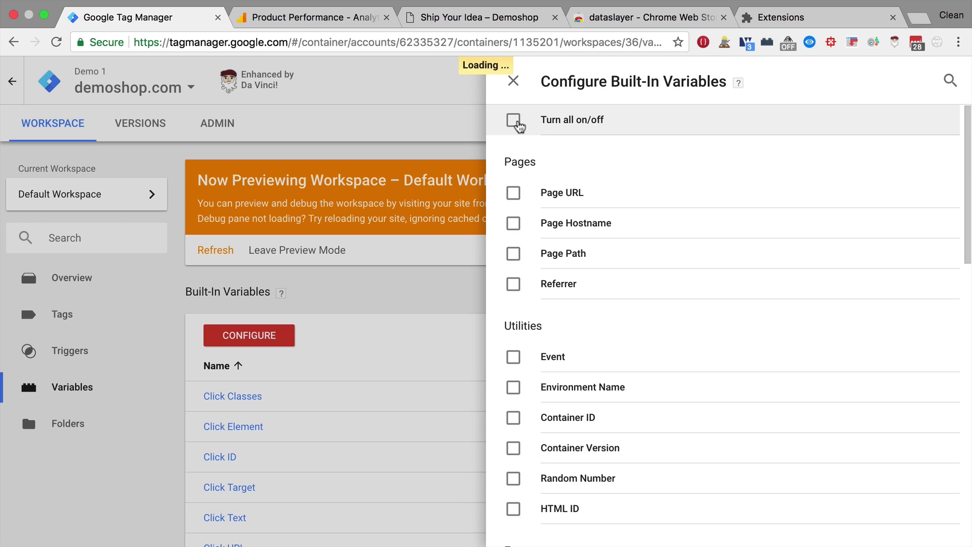
scroll(526, 151, down, 7)
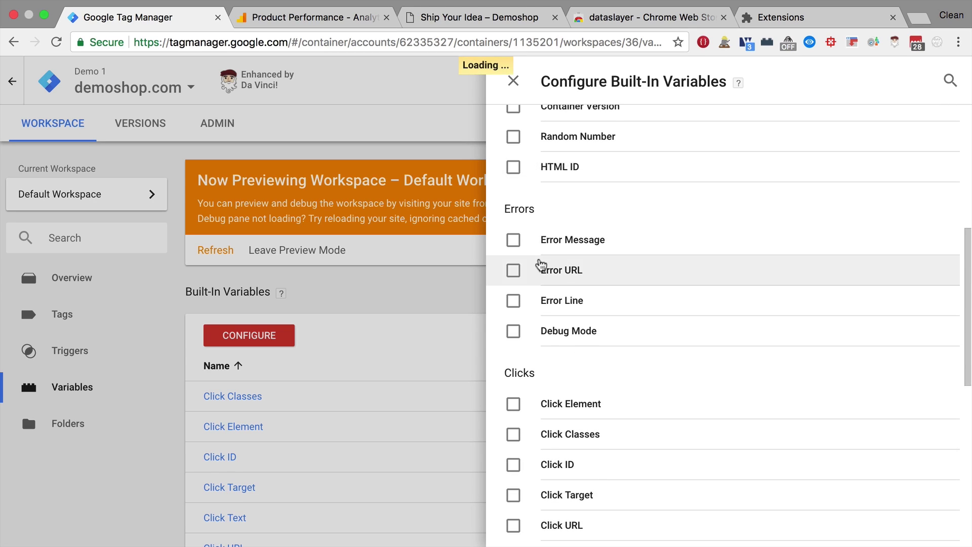
scroll(541, 264, down, 8)
scroll(521, 269, up, 7)
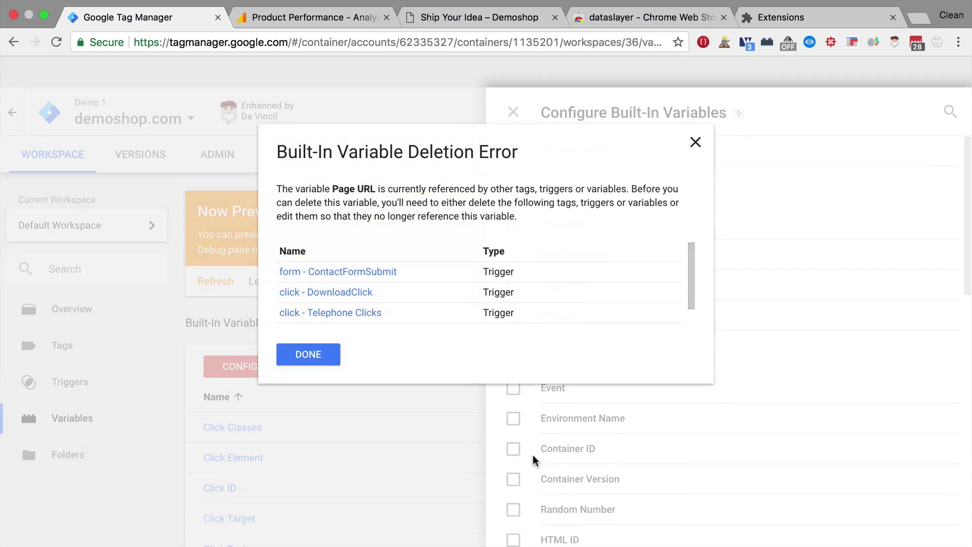
click(332, 354)
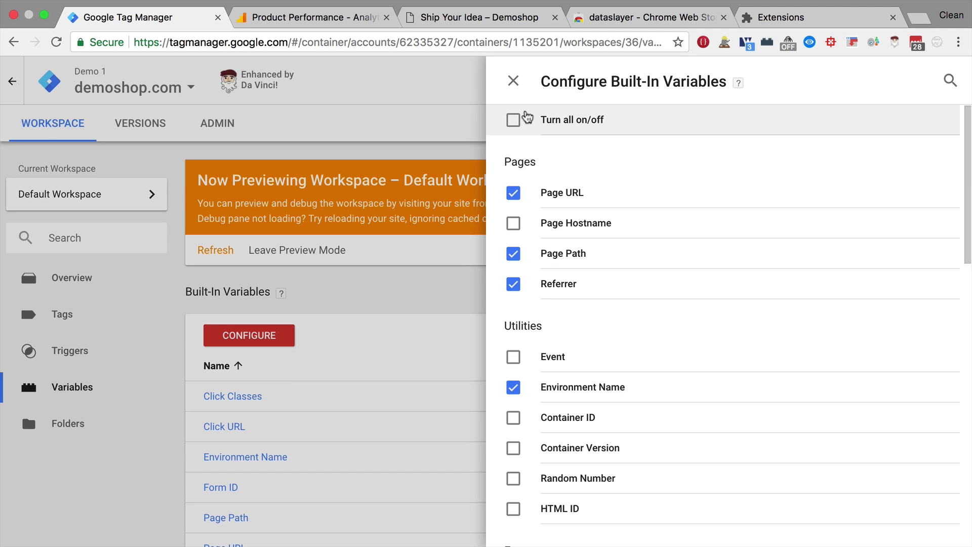
click(513, 82)
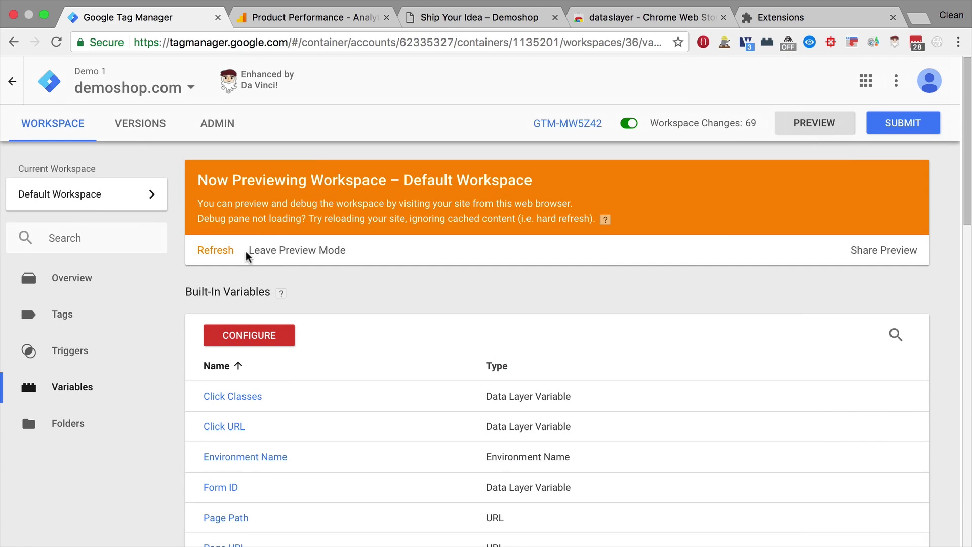
- Refresh the workspace preview, switch to the Demoshop Ship Your Idea product page and reload it
click(215, 255)
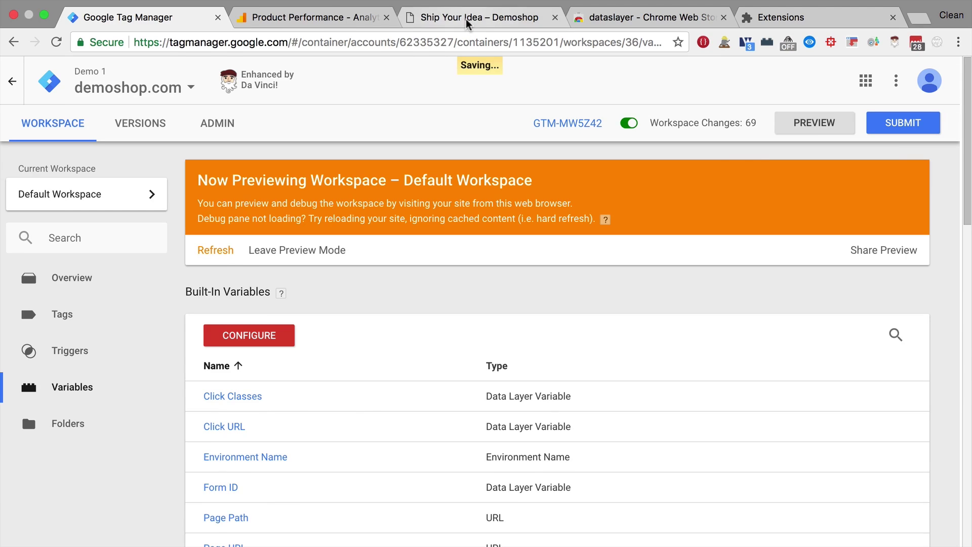
click(478, 18)
key(super+r)
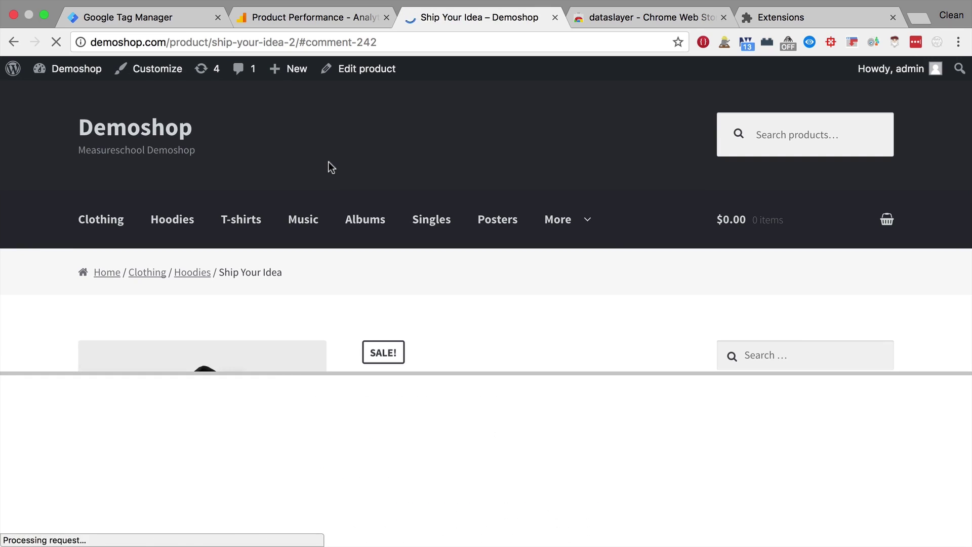
- Enlarge the Tag Manager preview pane on the Ship Your Idea page, and disable the Da Vinci Tools extension in Chrome
drag(245, 373, 250, 187)
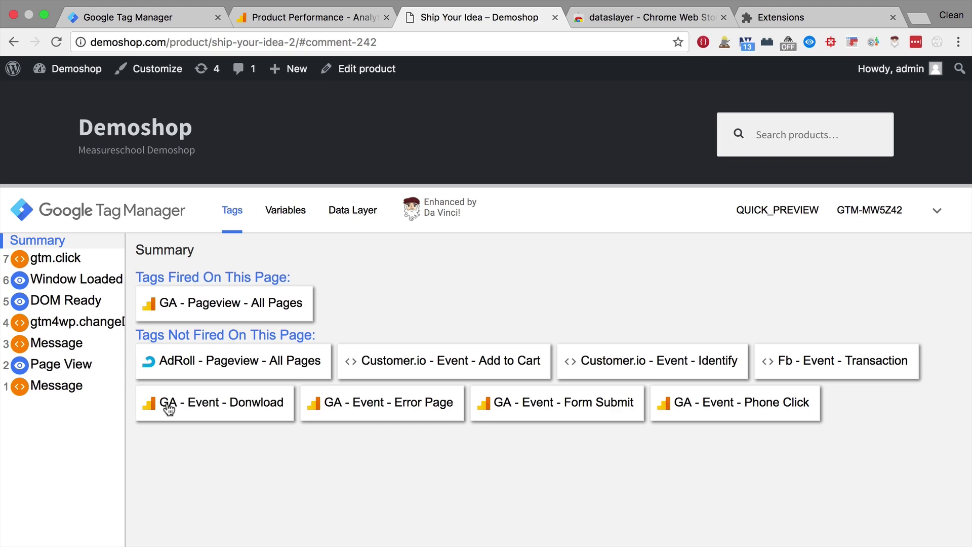
click(777, 17)
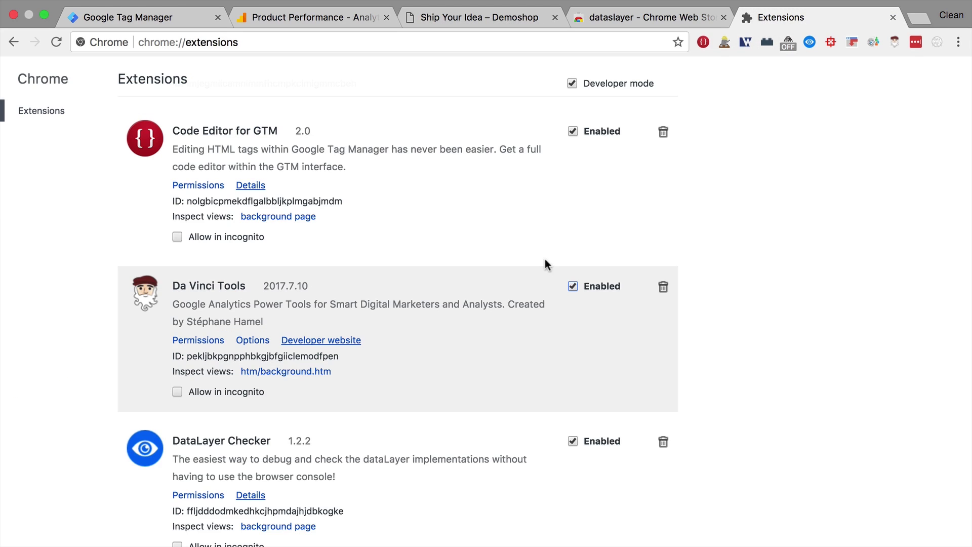
click(595, 286)
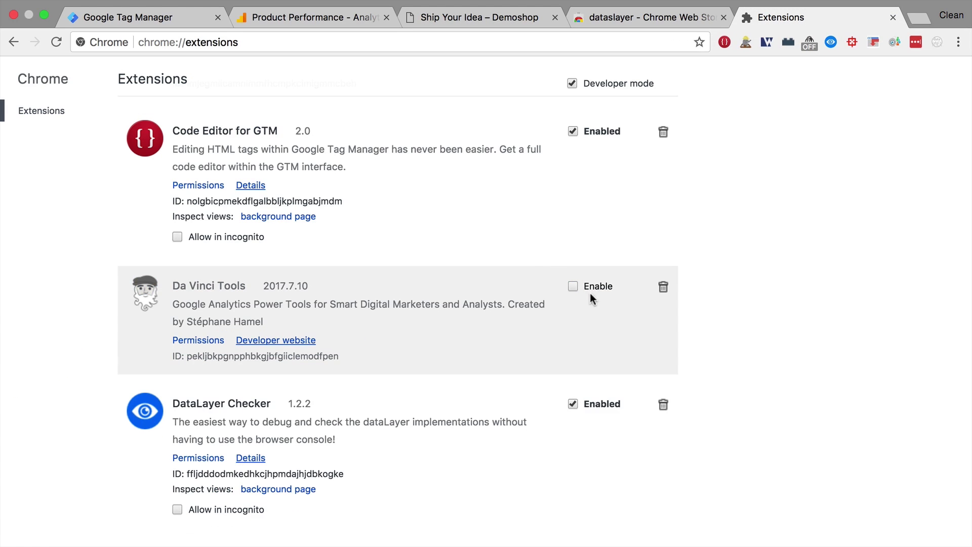
- View the Tag Manager Injector settings on the product page and highlight the GTM-MW5Z42 container ID in the Google Tag Manager installation snippet
click(449, 17)
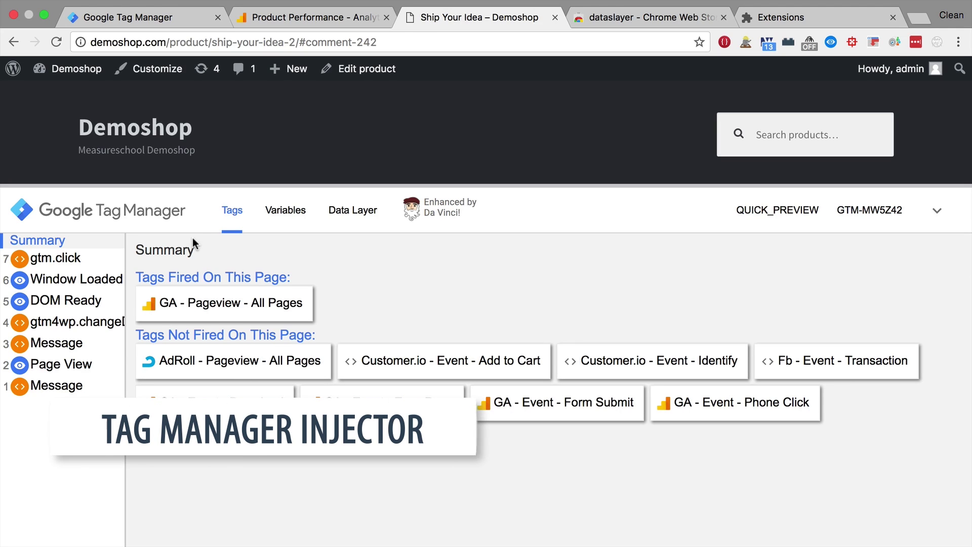
click(874, 42)
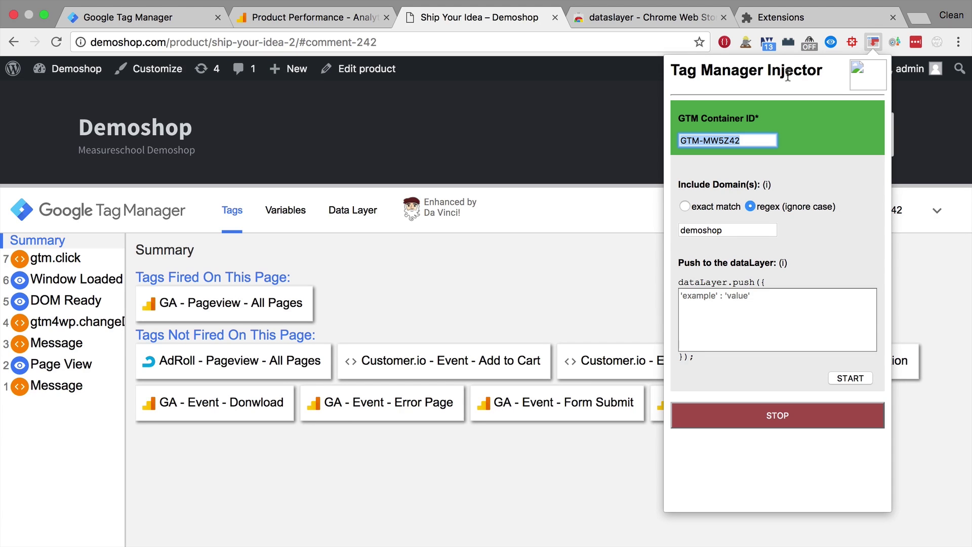
click(136, 20)
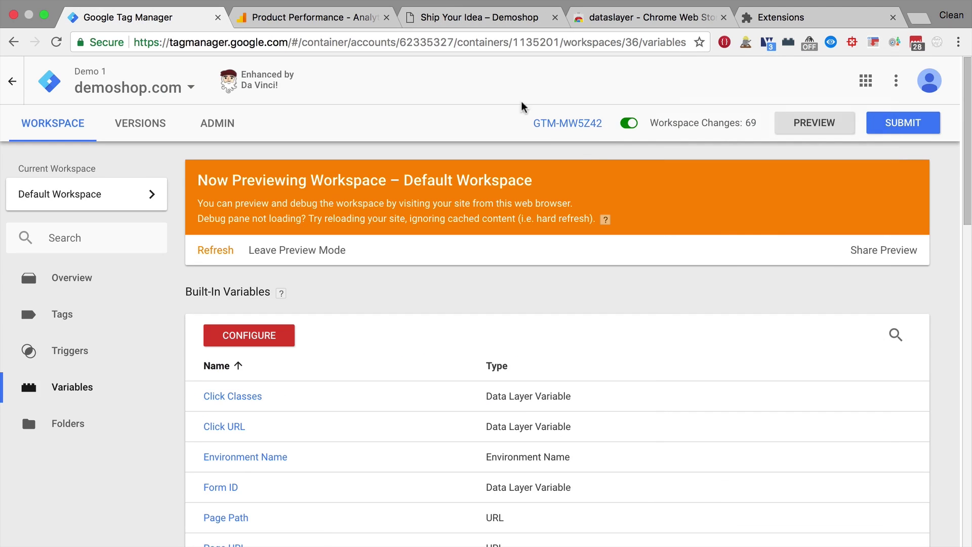
click(575, 124)
drag(463, 256, 511, 257)
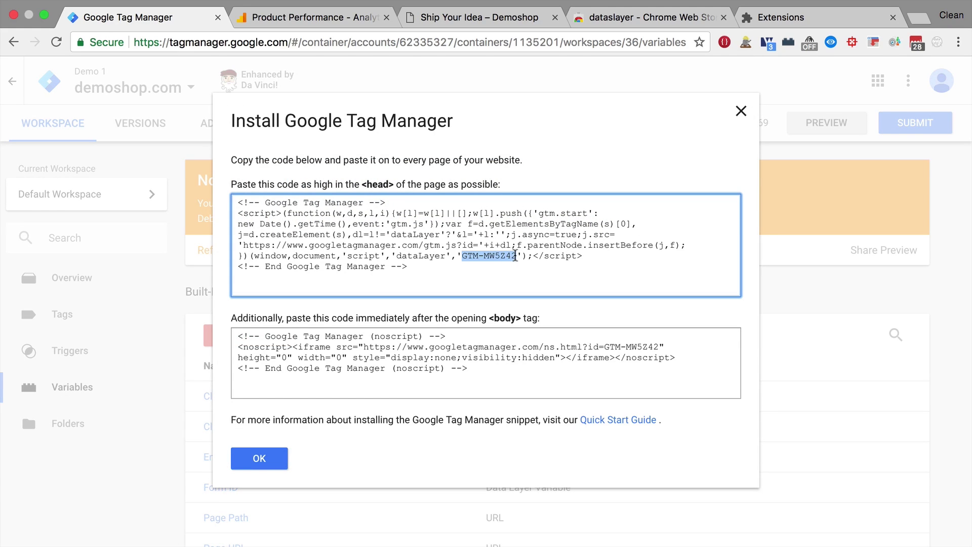
- Start Tag Manager Injector with container GTM-MW5Z42 and the regex domain demoshop, and return to the Ship Your Idea page
click(874, 43)
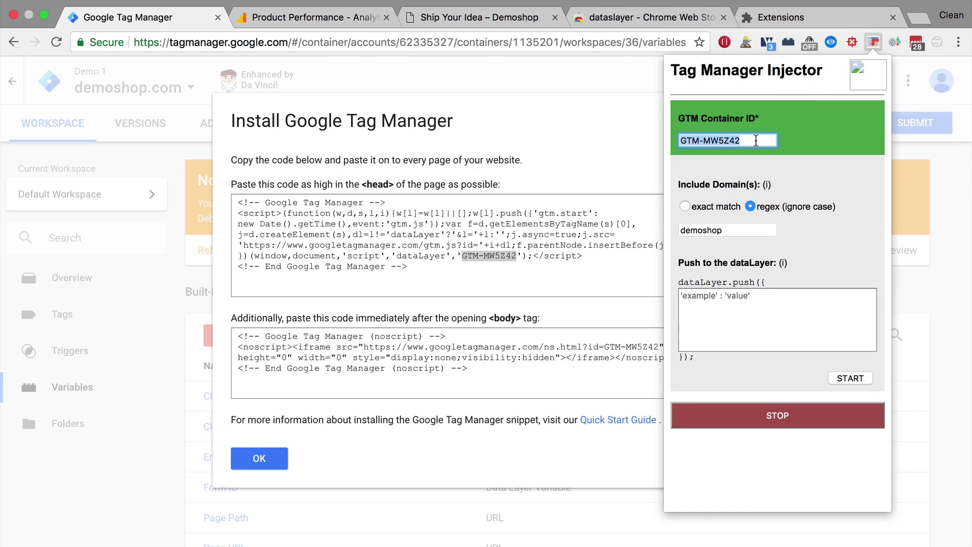
click(754, 141)
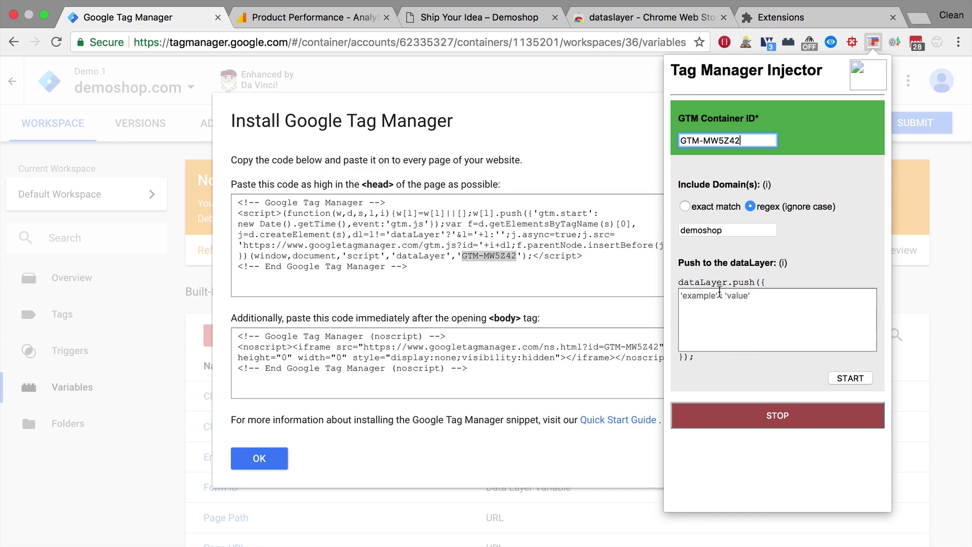
click(850, 378)
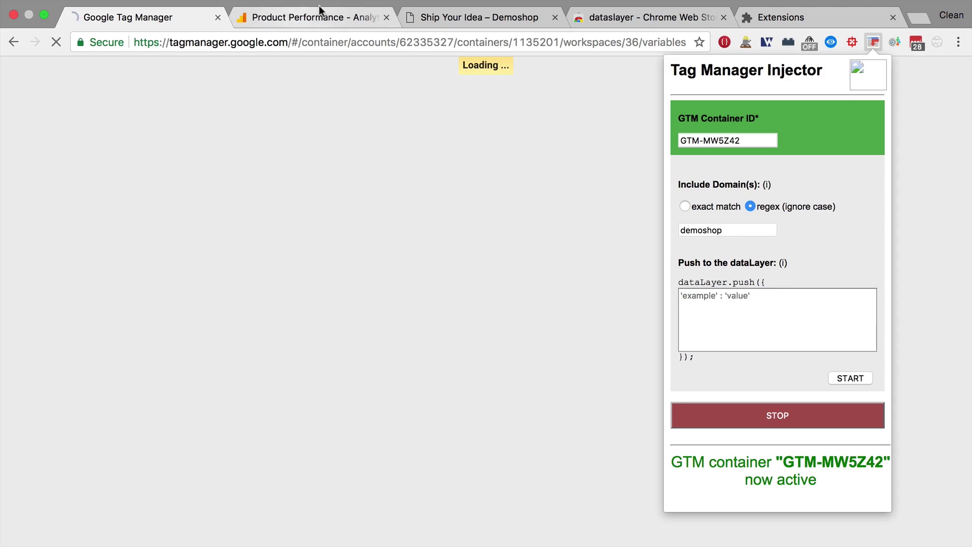
click(507, 8)
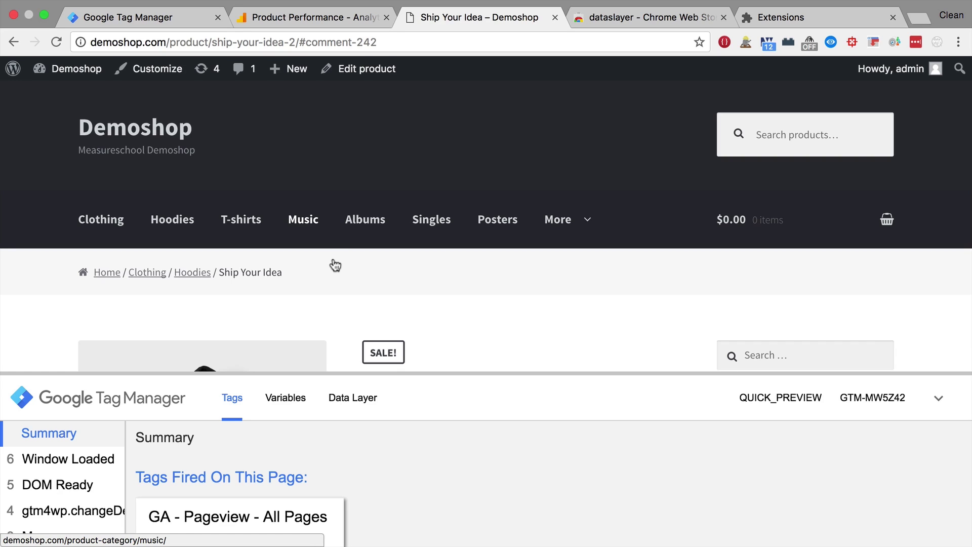
- Review the triggers list of the demoshop workspace in Google Tag Manager
click(152, 17)
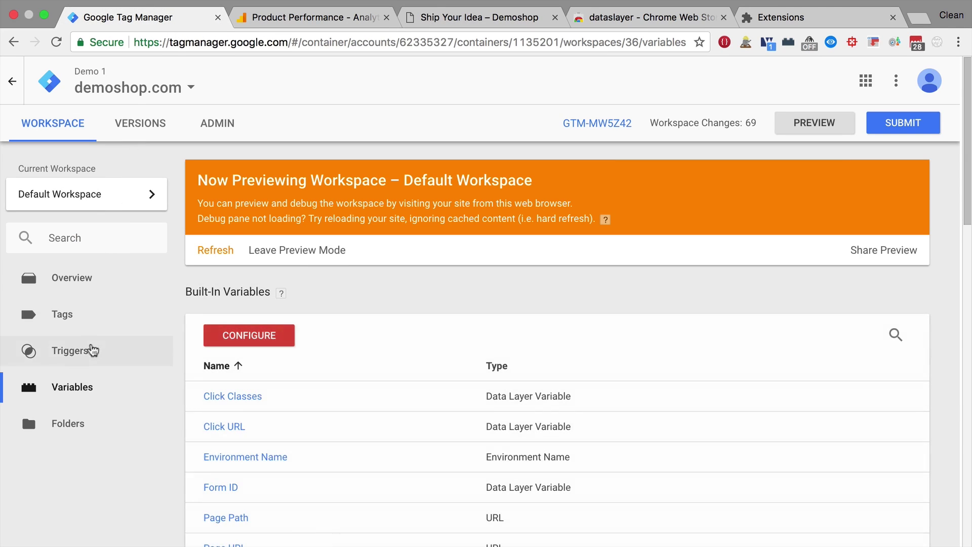
click(84, 360)
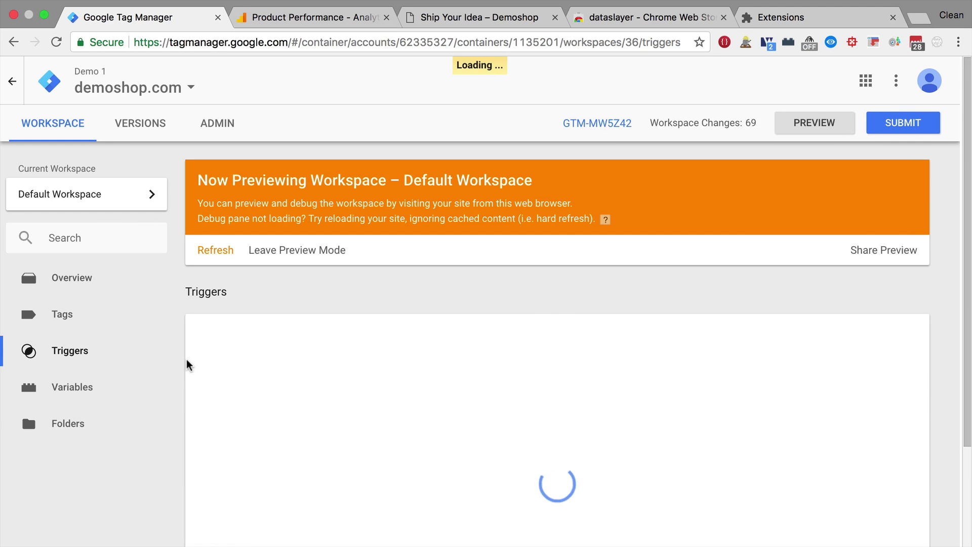
scroll(187, 364, down, 3)
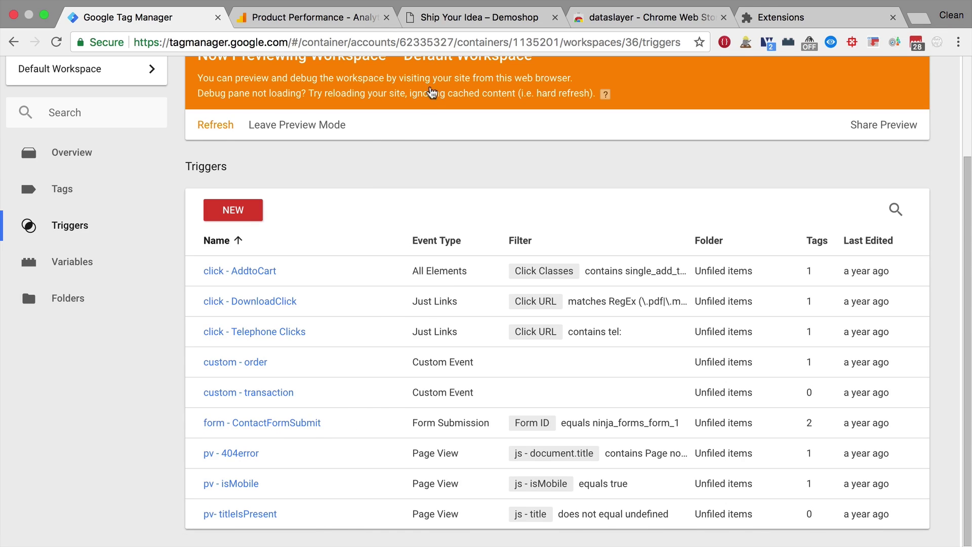
- Return to the Demoshop site, open the Clothing category page and trigger a test click on an empty area
click(450, 23)
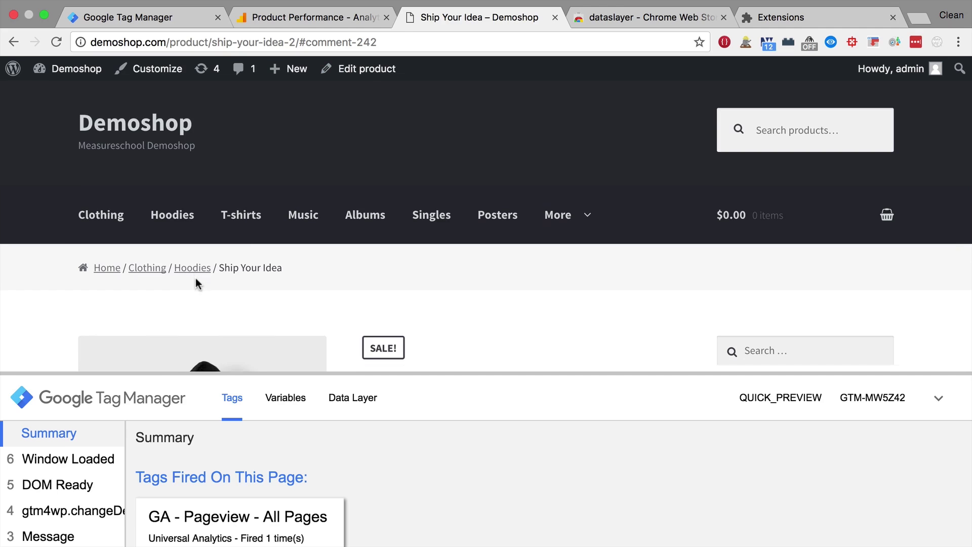
scroll(196, 278, down, 4)
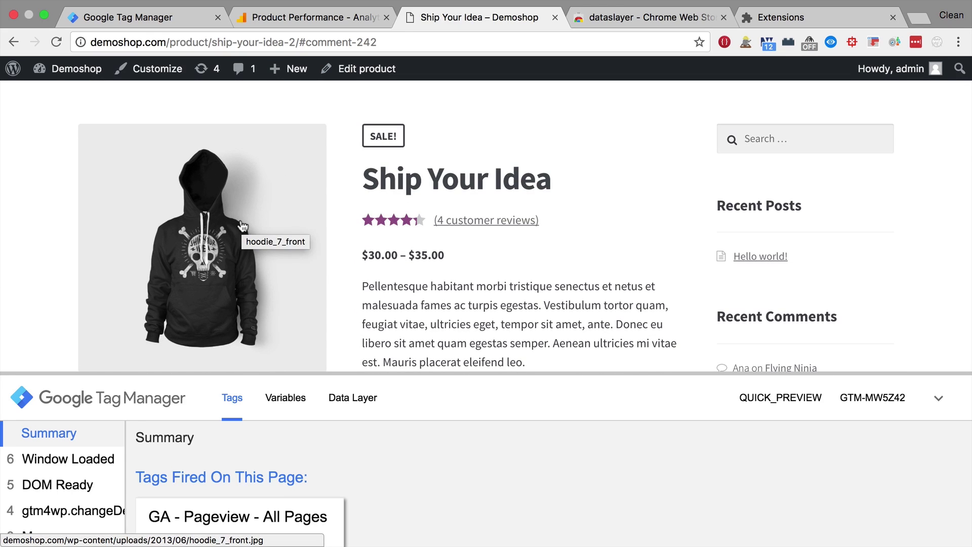
scroll(443, 204, up, 4)
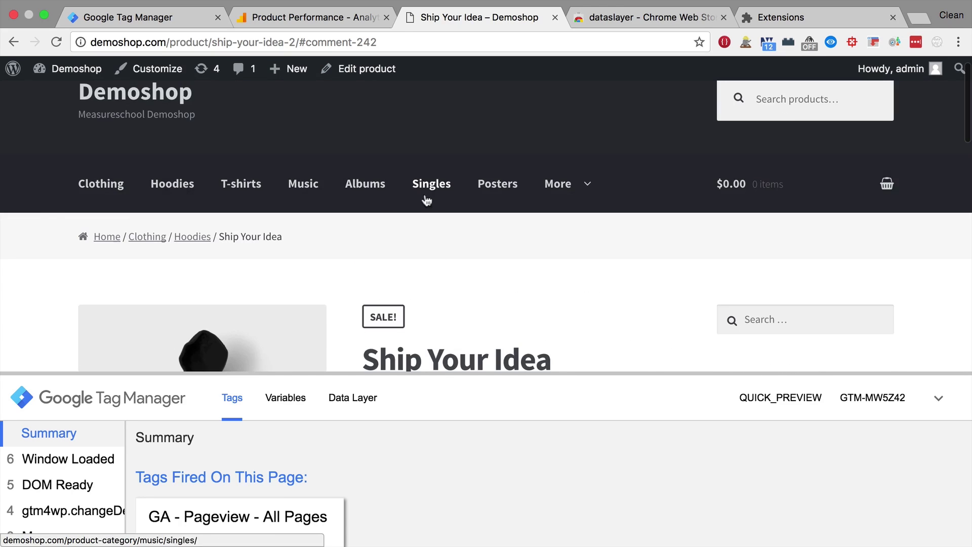
click(87, 196)
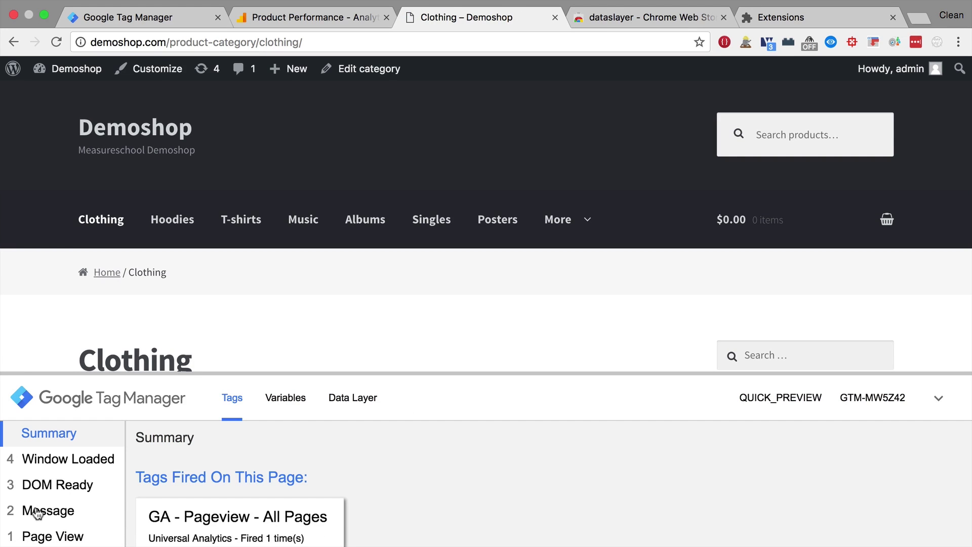
click(512, 280)
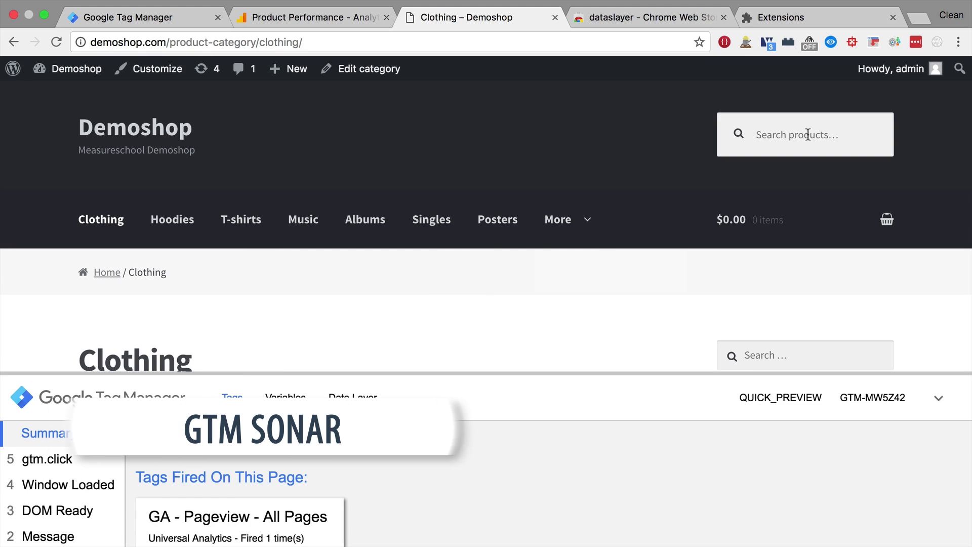
- Switch on GTM Sonar for the Clothing page and test it by following the Hoodies link
click(853, 43)
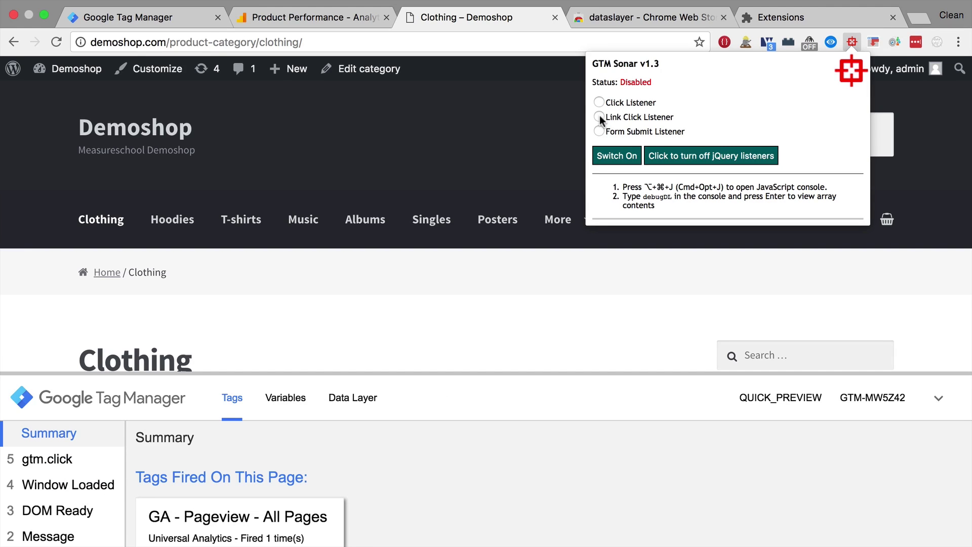
click(617, 157)
click(335, 306)
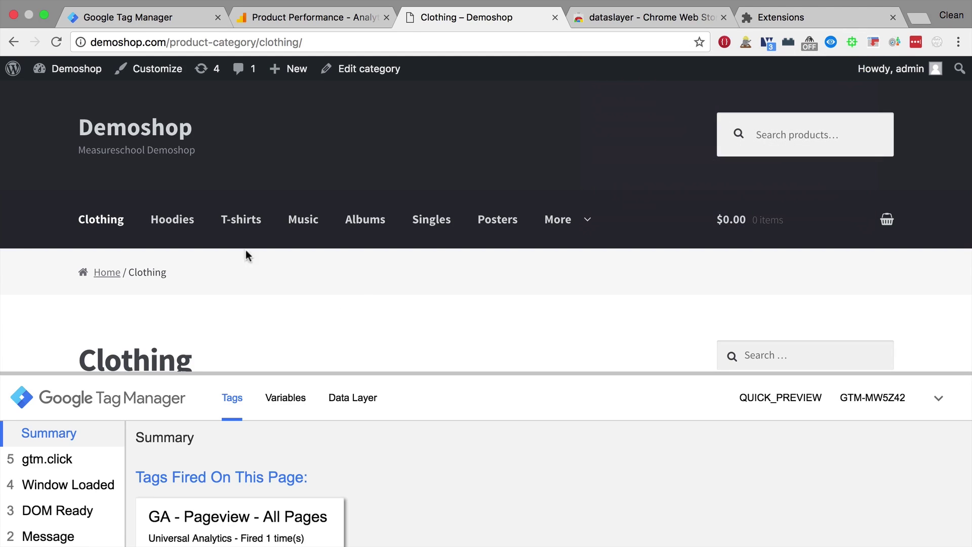
click(187, 225)
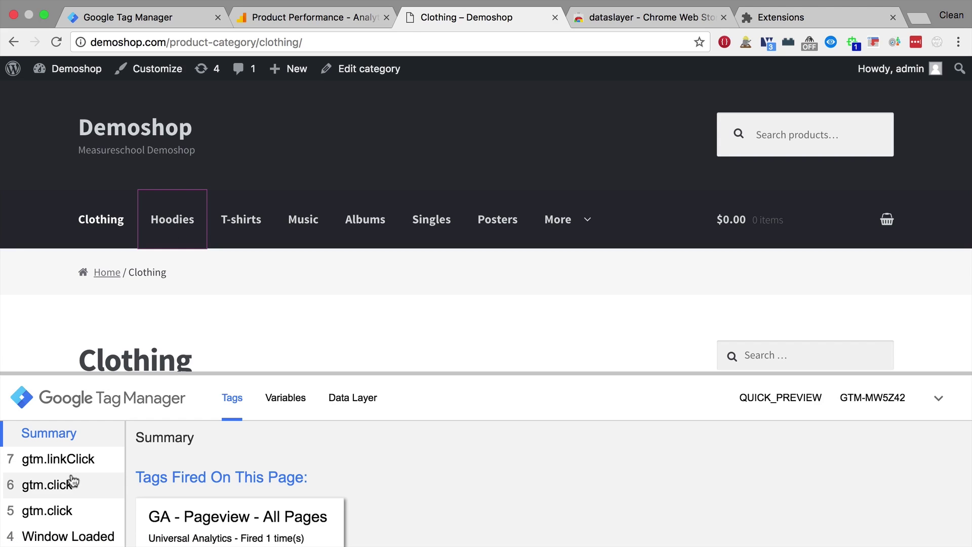
- Inspect the gtm.linkClick event's variables, data layer and tags in an enlarged preview pane
click(45, 472)
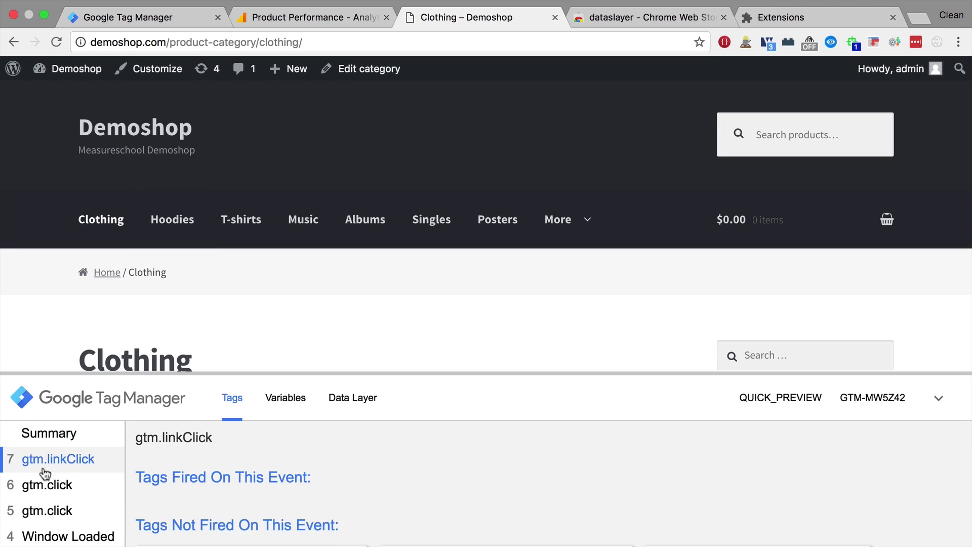
click(291, 405)
drag(304, 380, 312, 124)
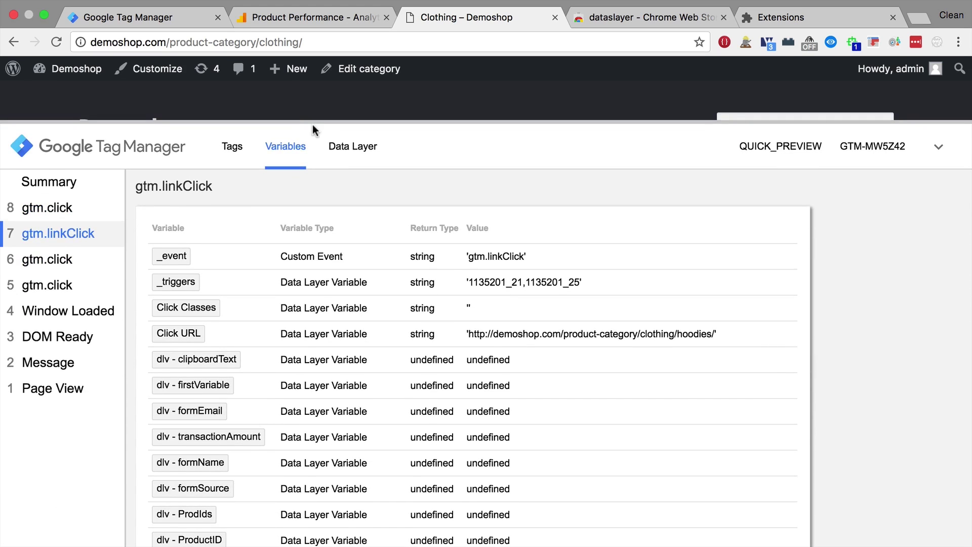
click(354, 148)
click(233, 150)
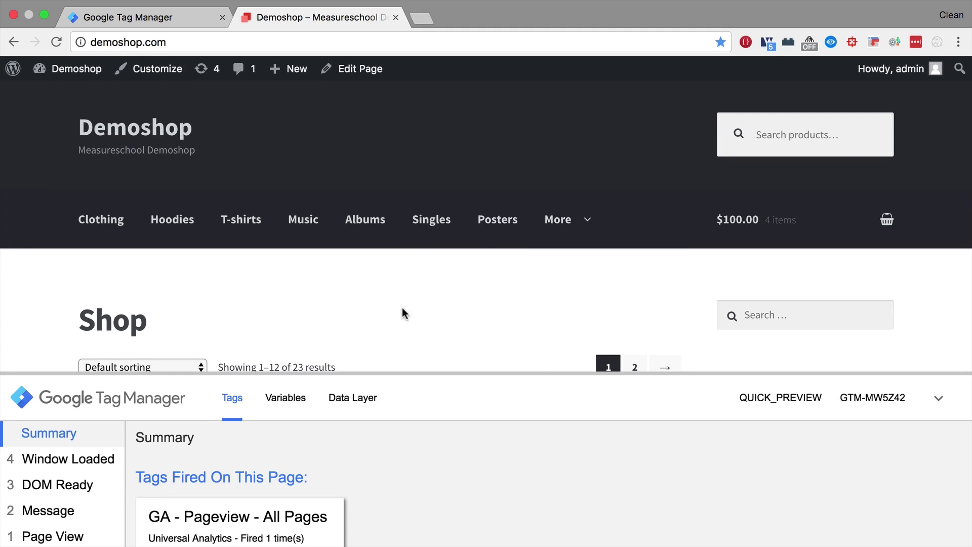
- Highlight the Shop heading on the Demoshop home page and open the JavaScript console
scroll(402, 312, down, 5)
scroll(402, 311, up, 3)
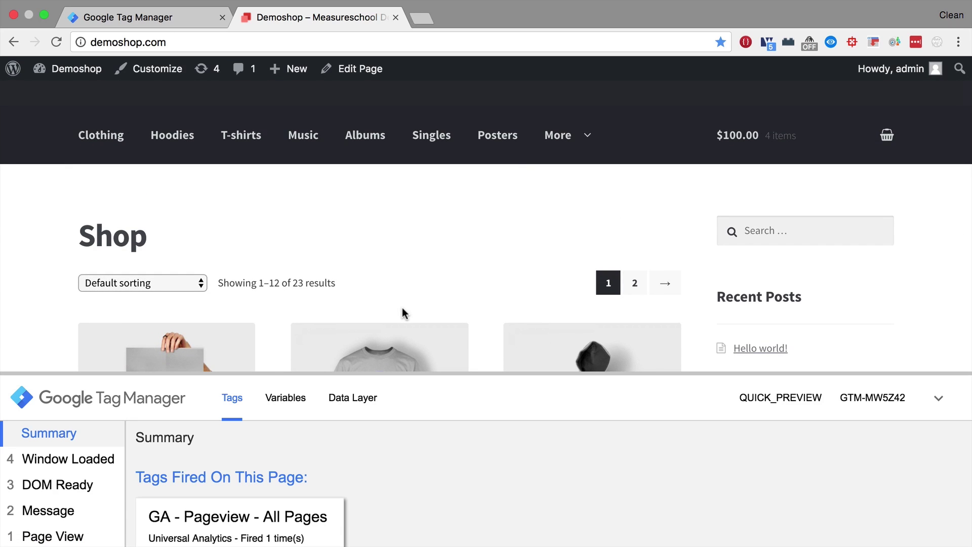
double_click(101, 233)
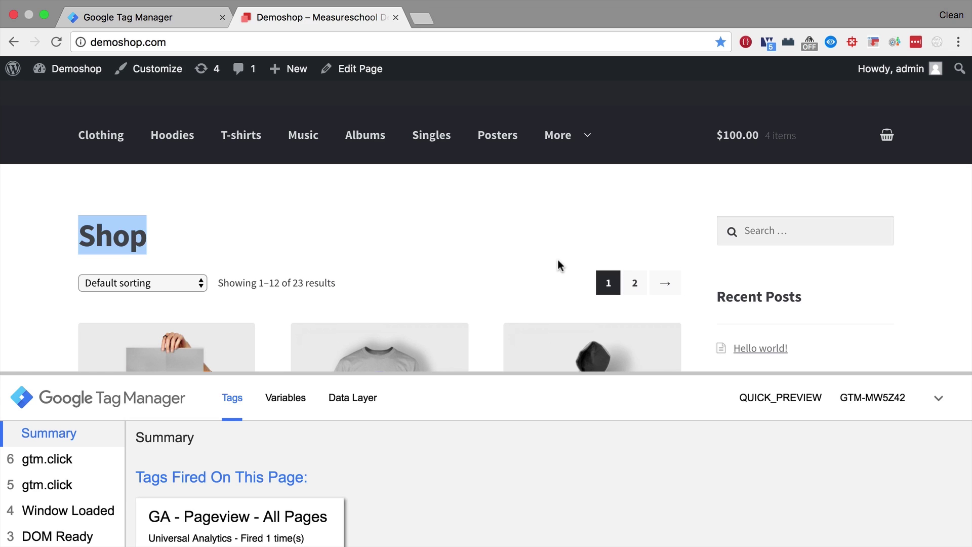
key(super+alt+j)
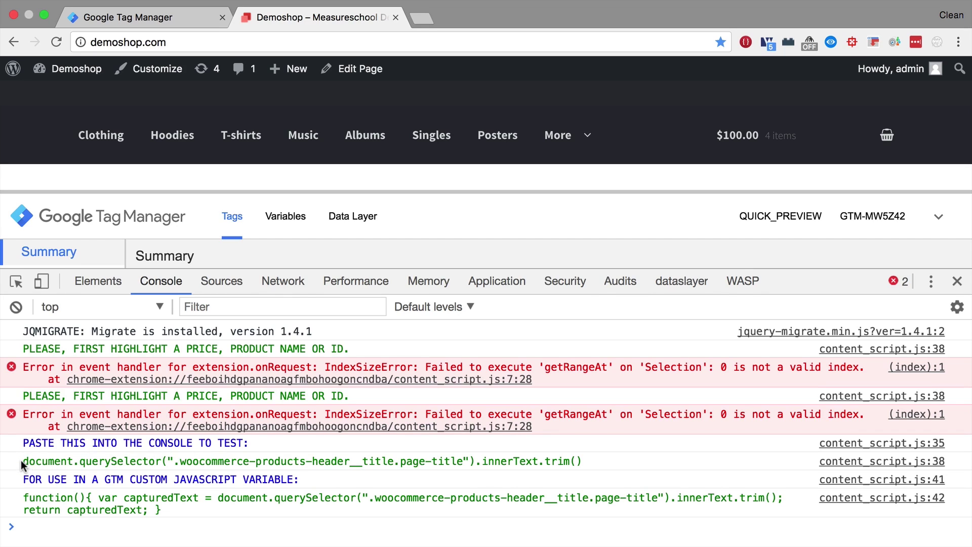
- Copy the generated test line document.querySelector(".woocommerce-products-header__title.page-title").innerText.trim() and run it in the console
drag(24, 461, 658, 470)
key(super+c)
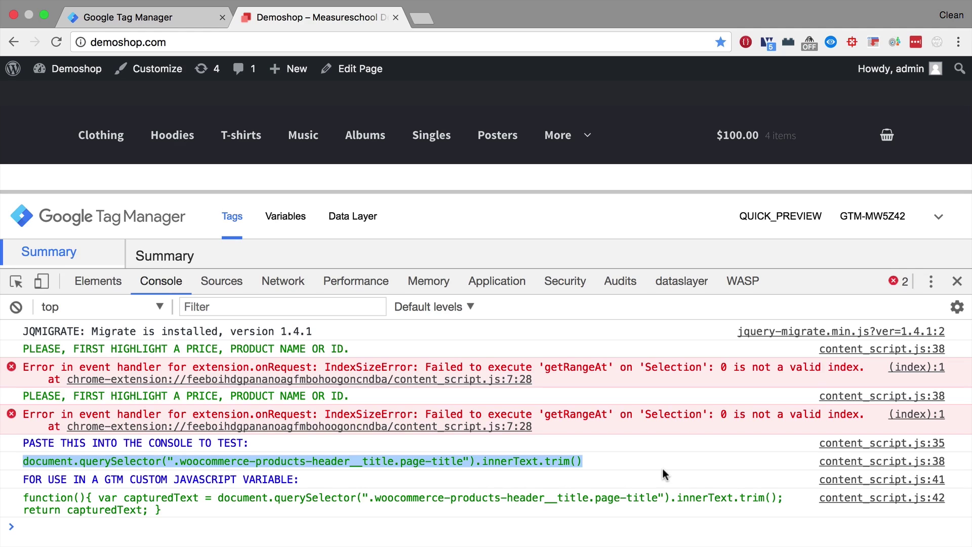
click(370, 533)
key(super+v)
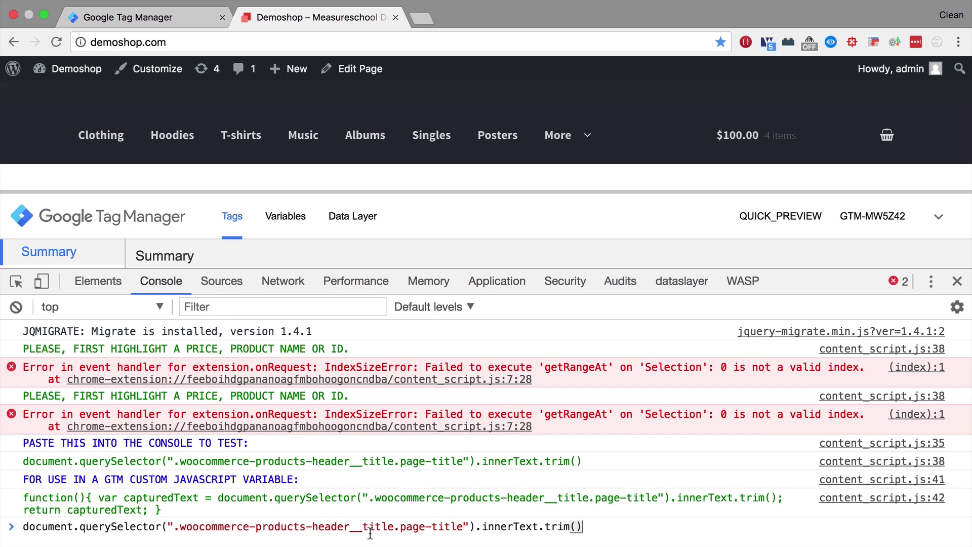
key(Return)
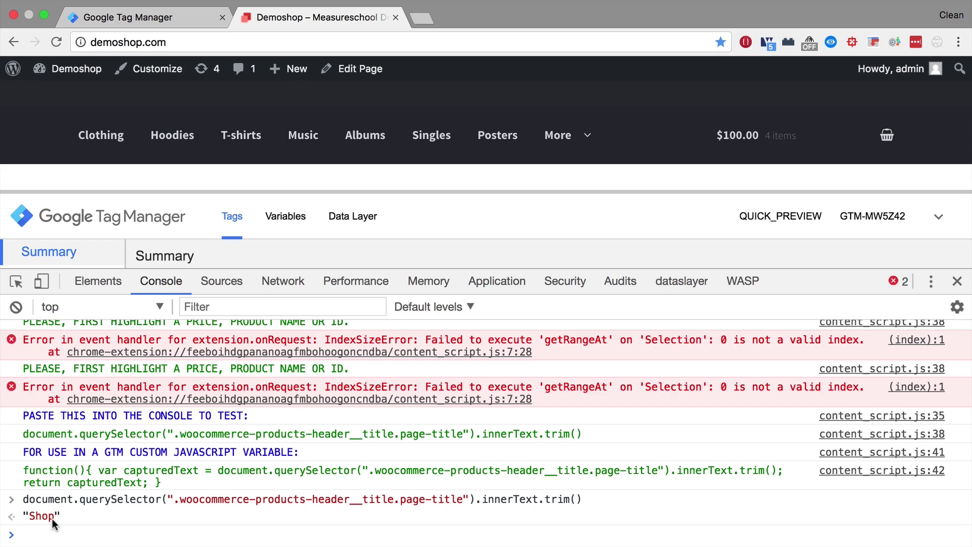
- Copy the generated Custom JavaScript variable function from the console and start a user-defined variable named cjs - Title in Google Tag Manager
drag(171, 484, 15, 471)
key(super+c)
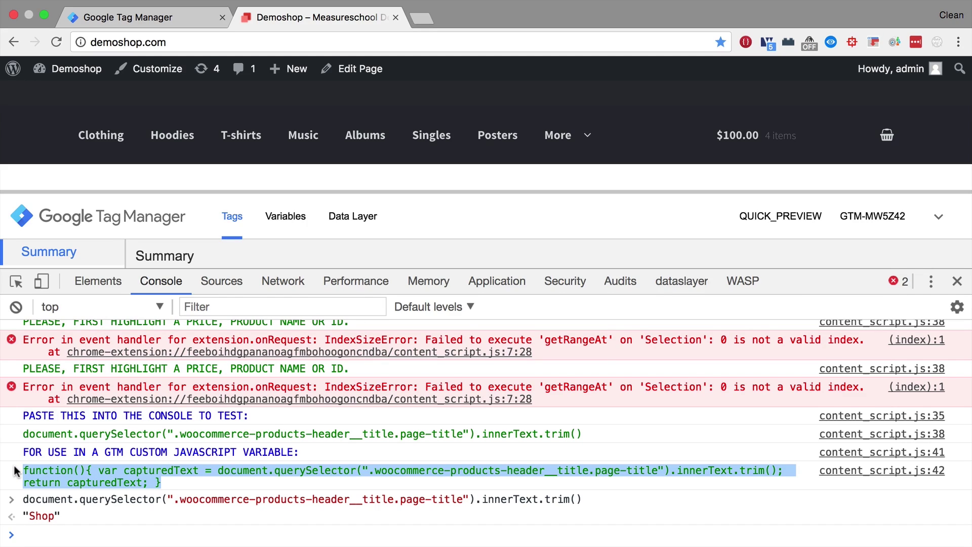
click(180, 18)
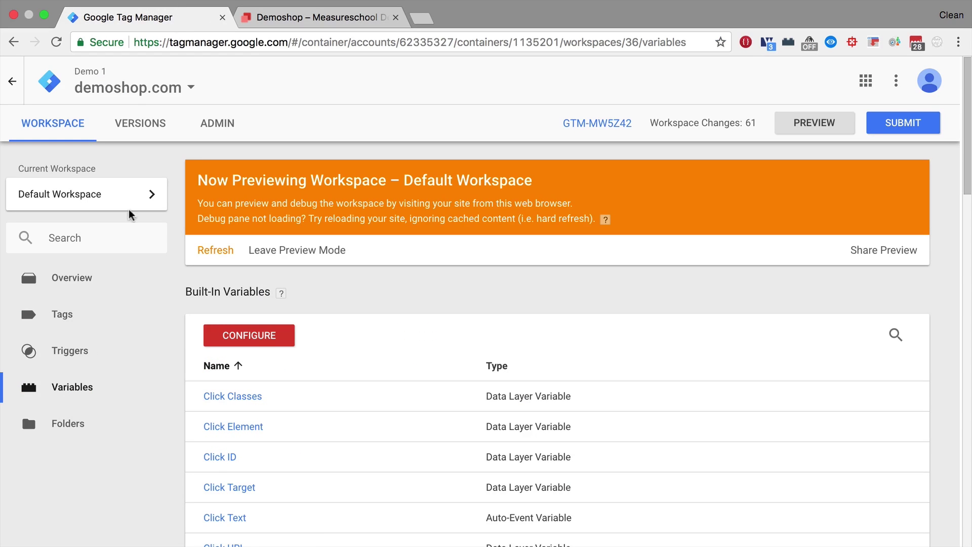
scroll(311, 400, down, 15)
scroll(311, 399, up, 6)
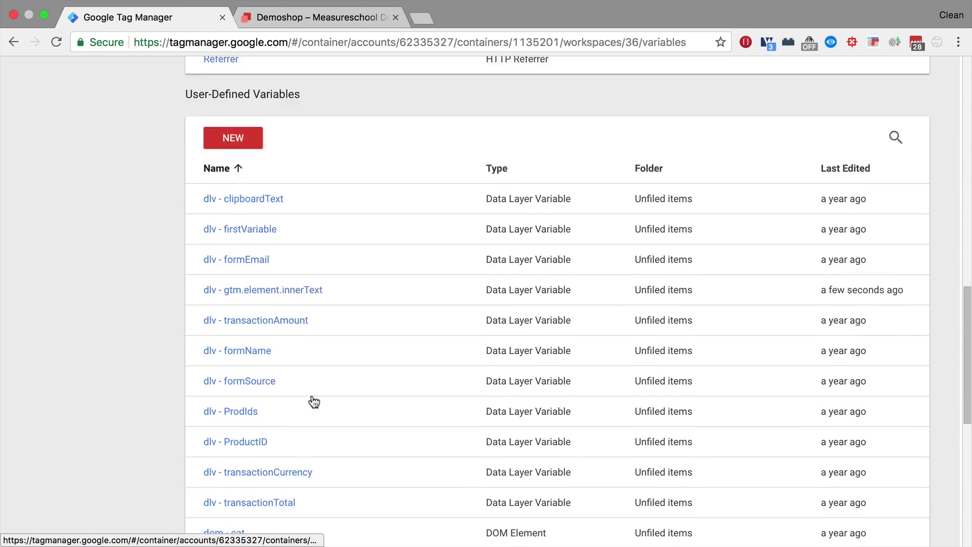
click(245, 208)
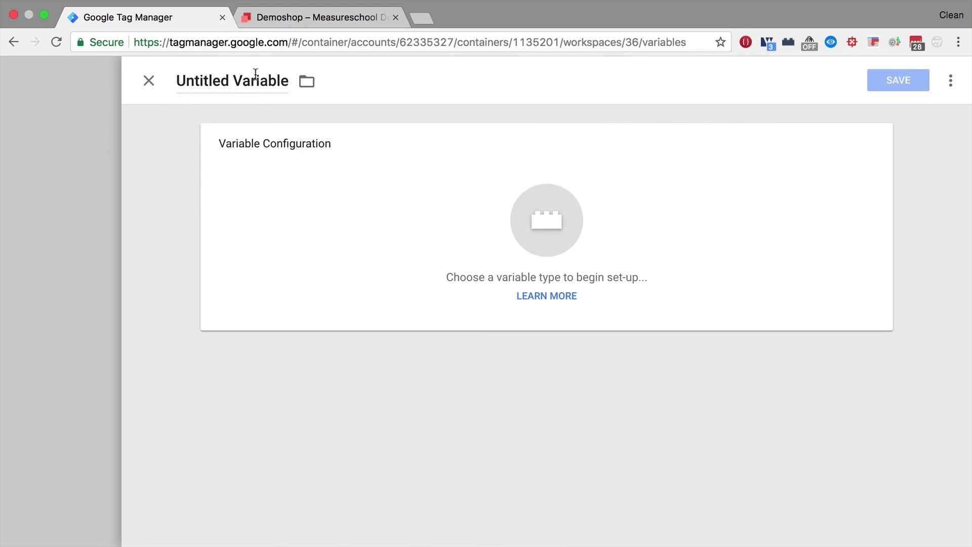
double_click(252, 80)
triple_click(252, 80)
text(cjs -)
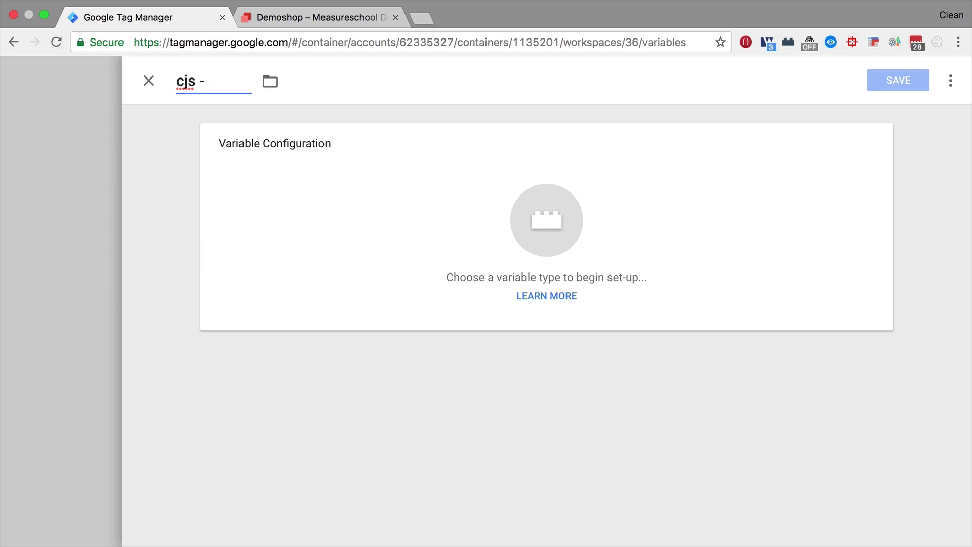
text( Title)
- Set the variable type to Custom JavaScript, paste the copied function as its code and save the variable
click(397, 249)
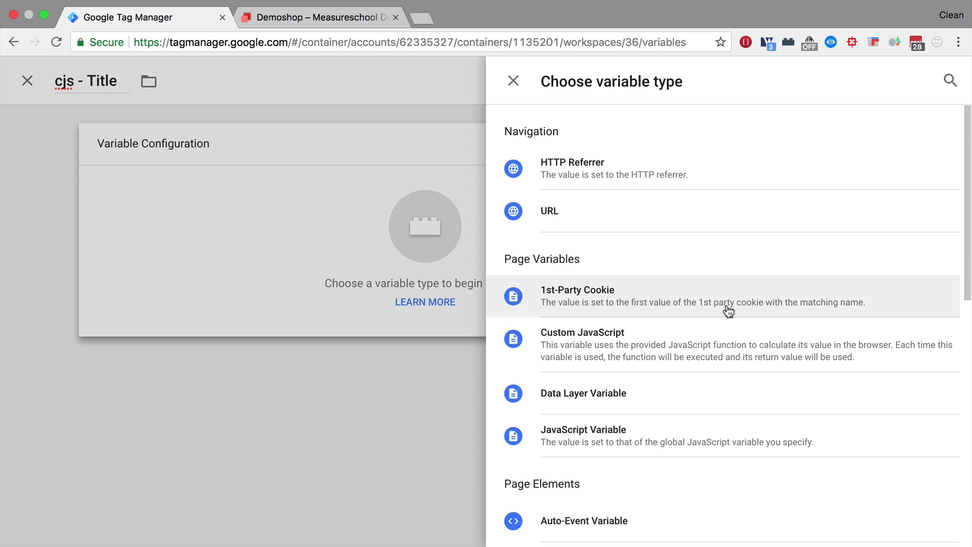
scroll(737, 311, down, 3)
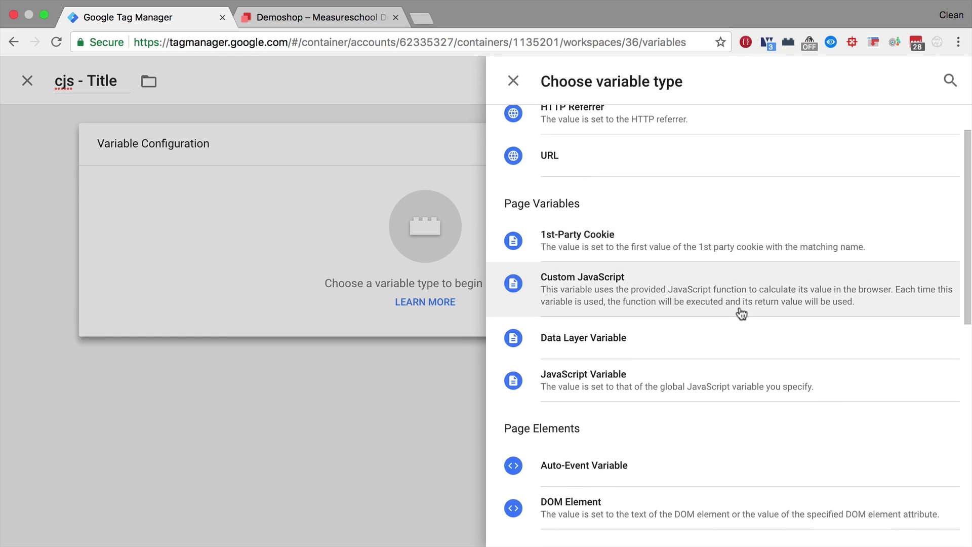
scroll(653, 362, down, 1)
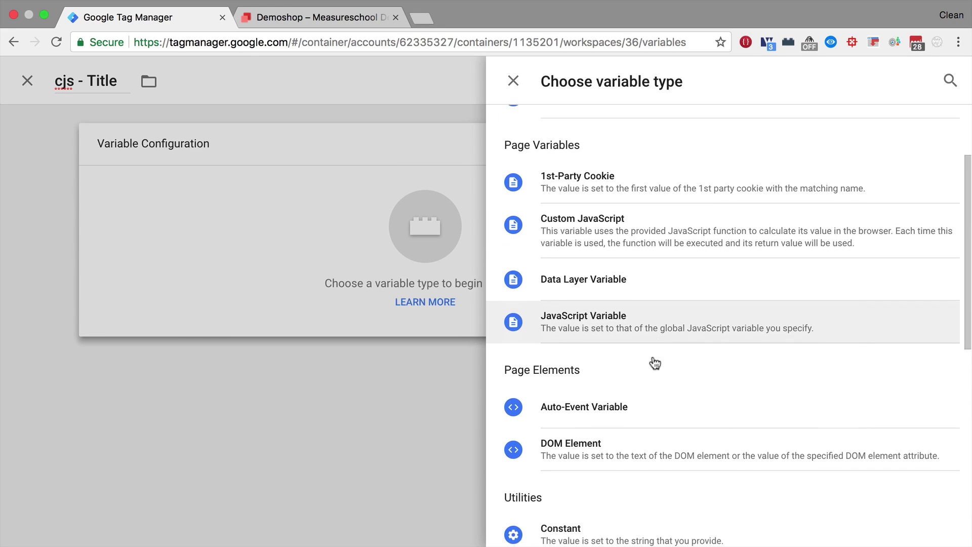
click(691, 223)
key(super+v)
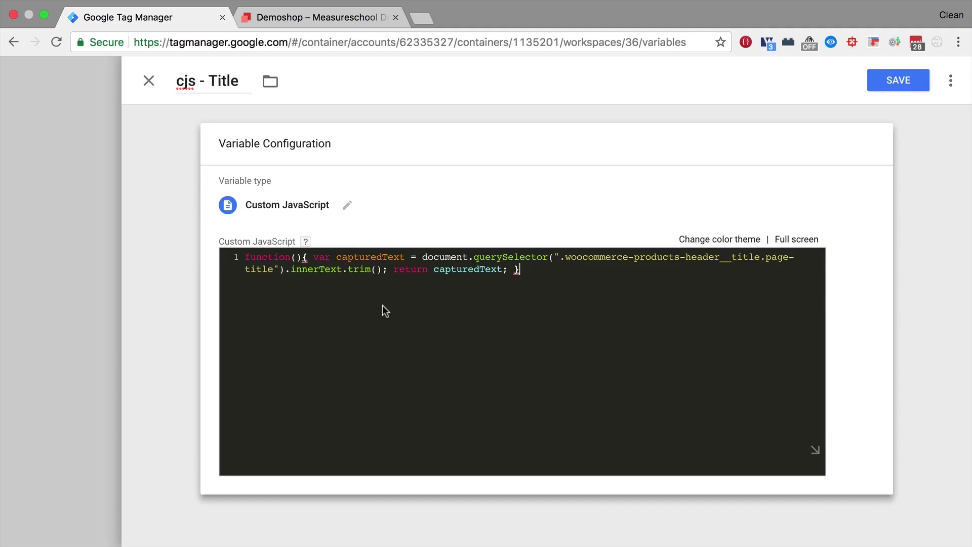
click(907, 80)
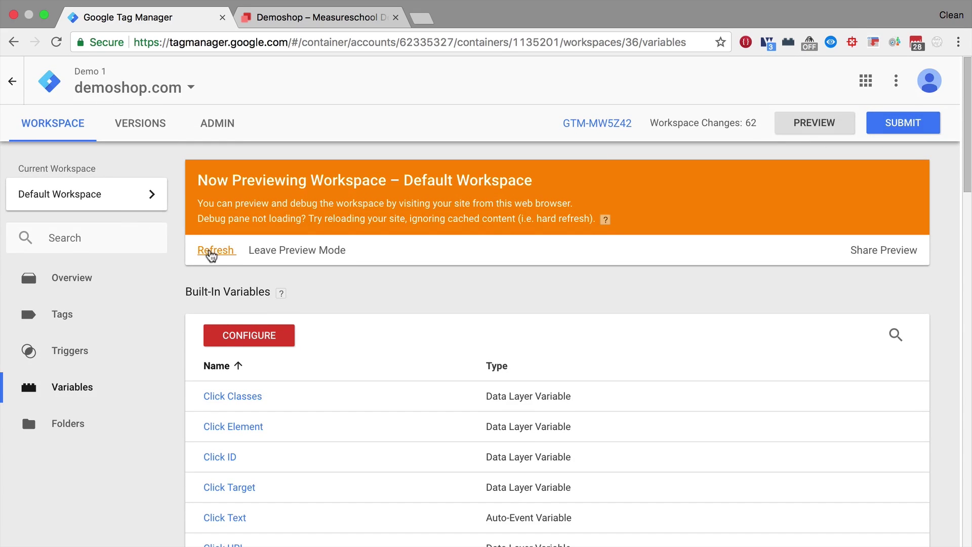
- Refresh the workspace preview in Google Tag Manager and reload the Demoshop home page
click(215, 251)
click(301, 21)
key(super+r)
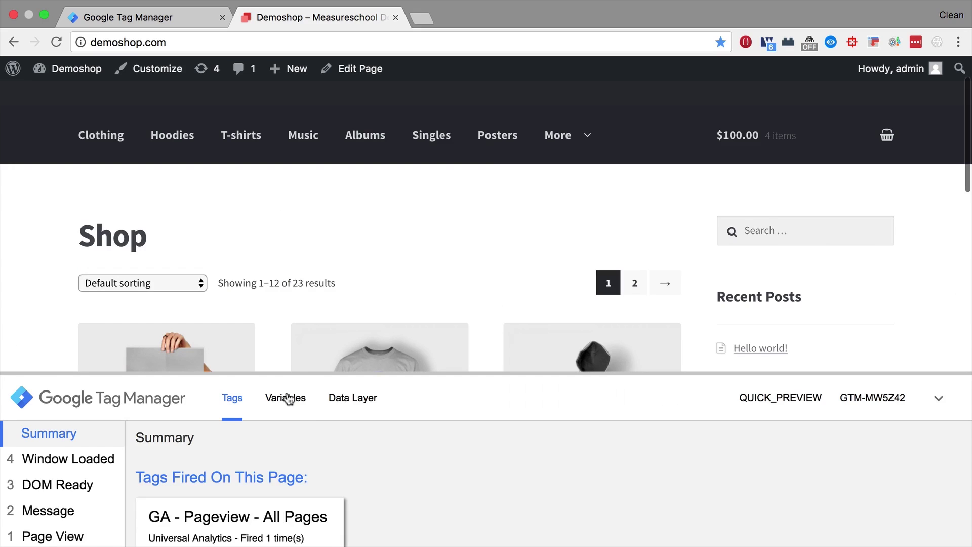
- Inspect the DOM Ready event's variables and data layer in an enlarged preview pane, then shrink the pane out of view
click(285, 397)
drag(300, 368, 307, 130)
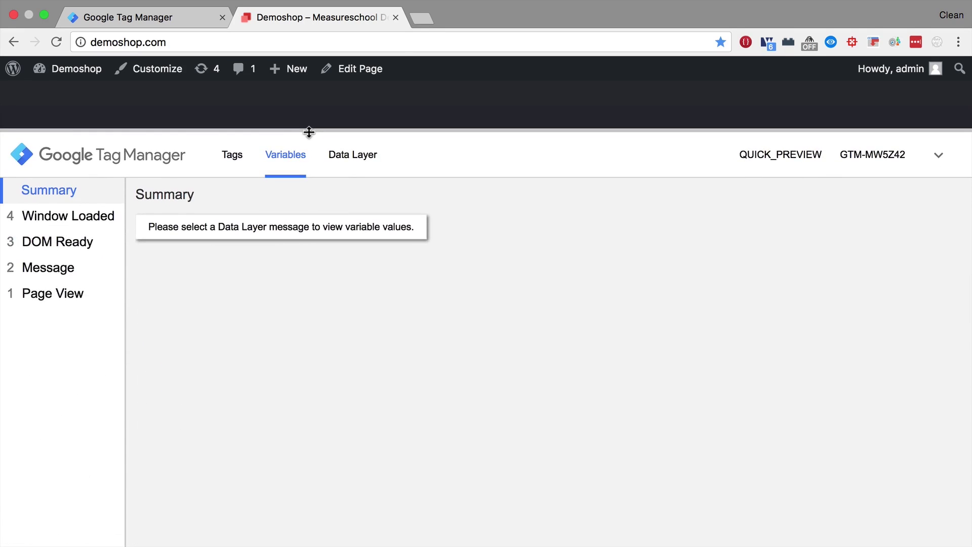
click(93, 267)
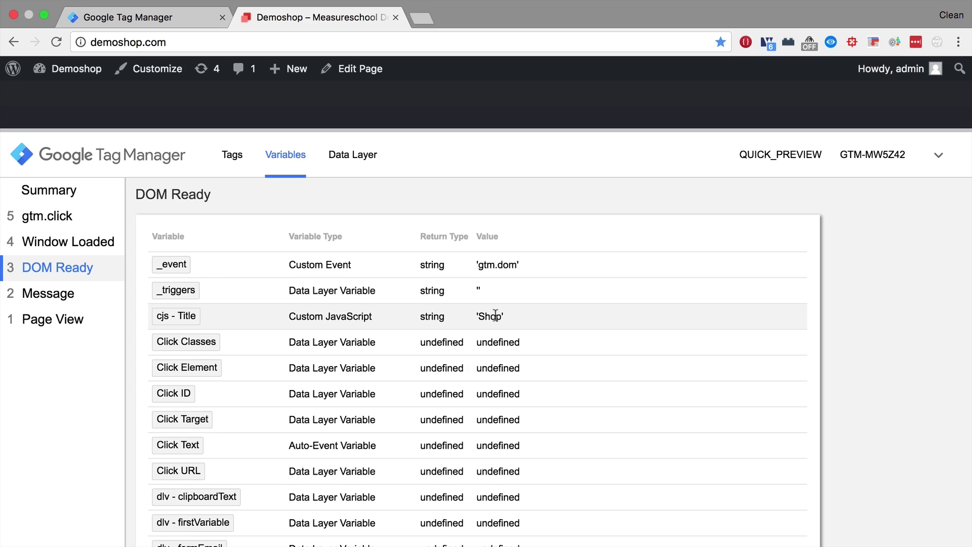
click(344, 155)
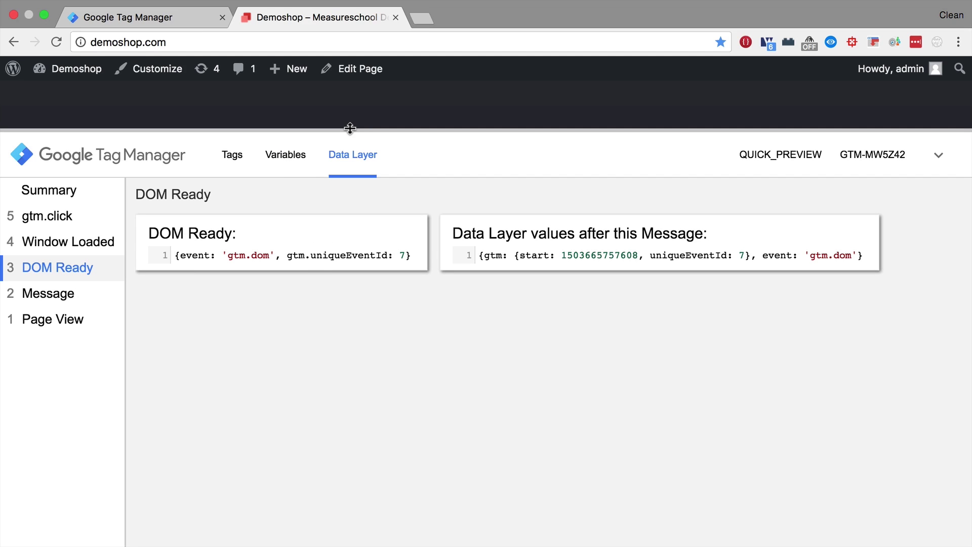
drag(350, 128, 310, 542)
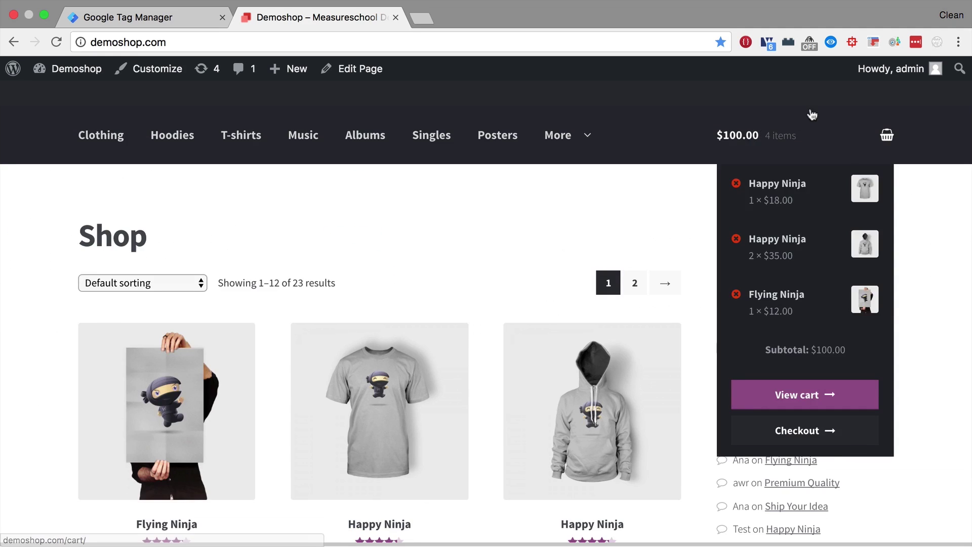
- Examine the contents of the gtm.load event and both gtm.click events in the DataLayer Checker extension
click(831, 43)
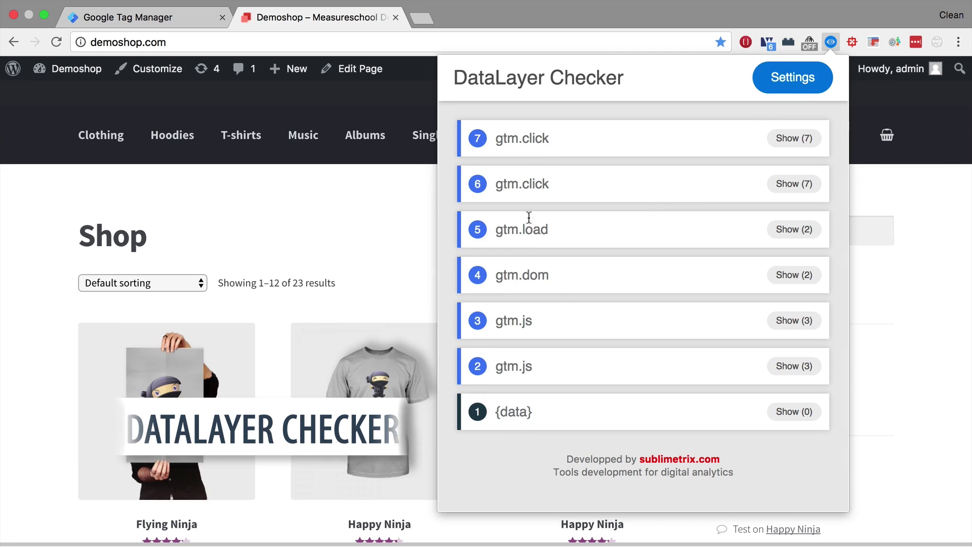
click(511, 233)
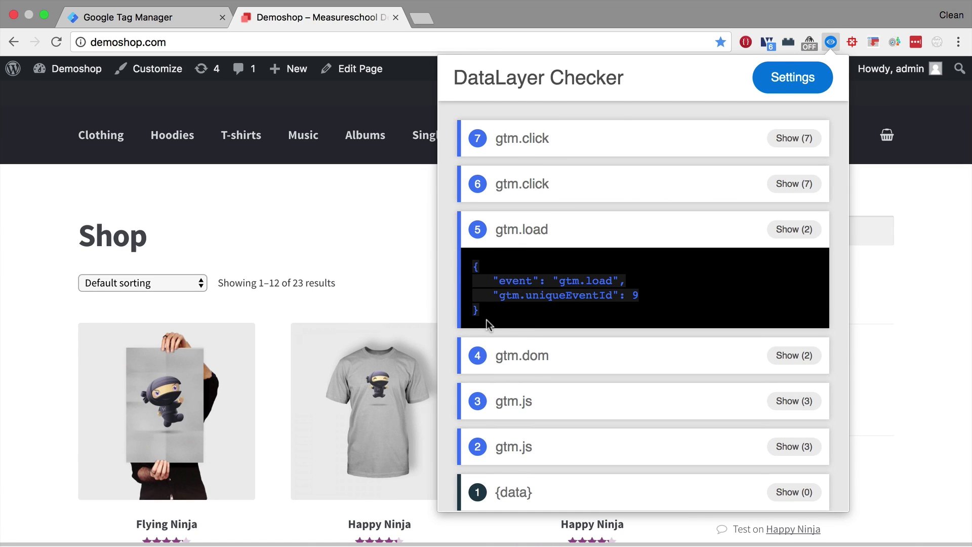
click(501, 184)
click(517, 140)
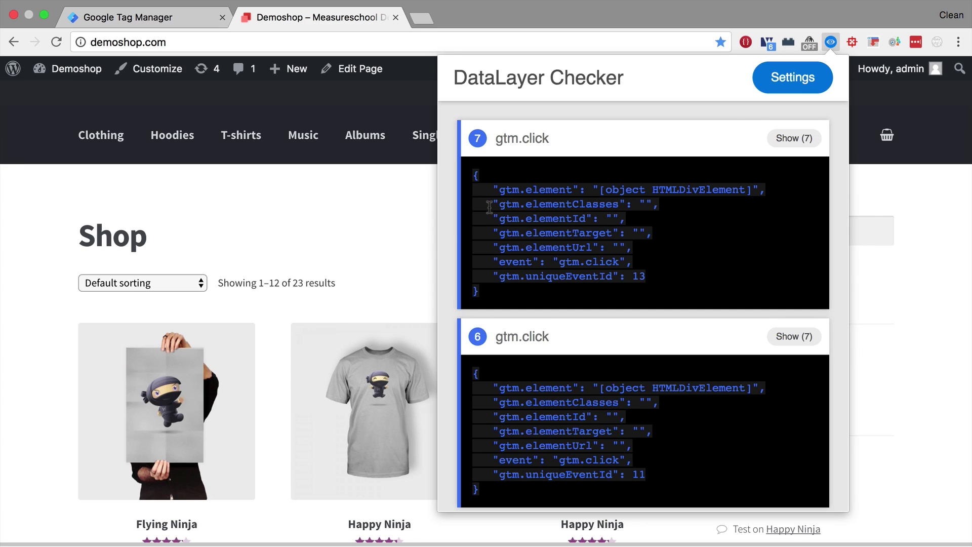
scroll(489, 207, down, 4)
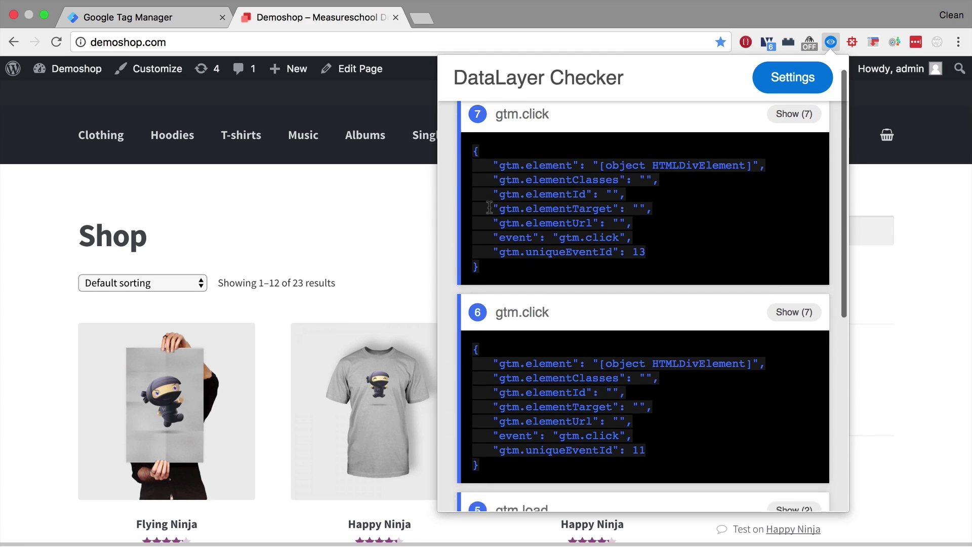
scroll(489, 207, up, 5)
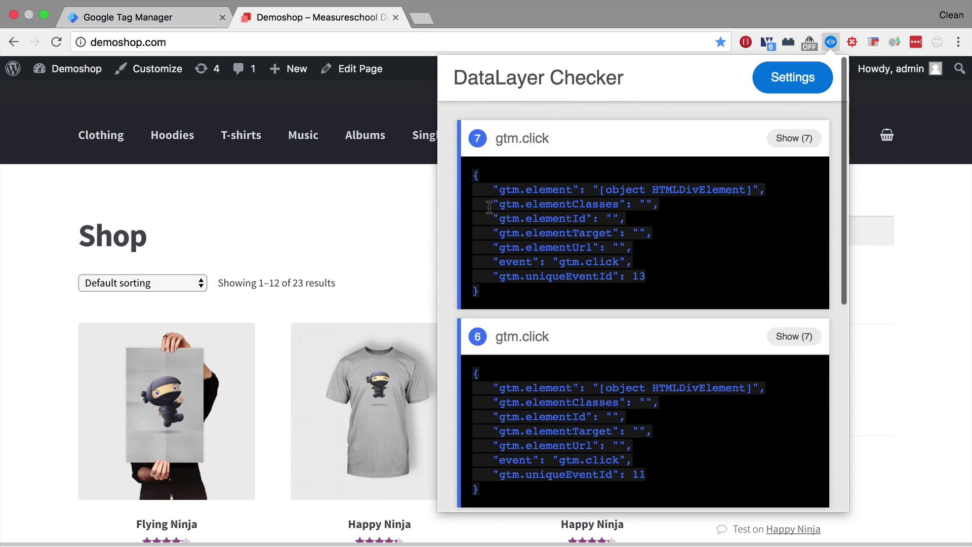
click(938, 204)
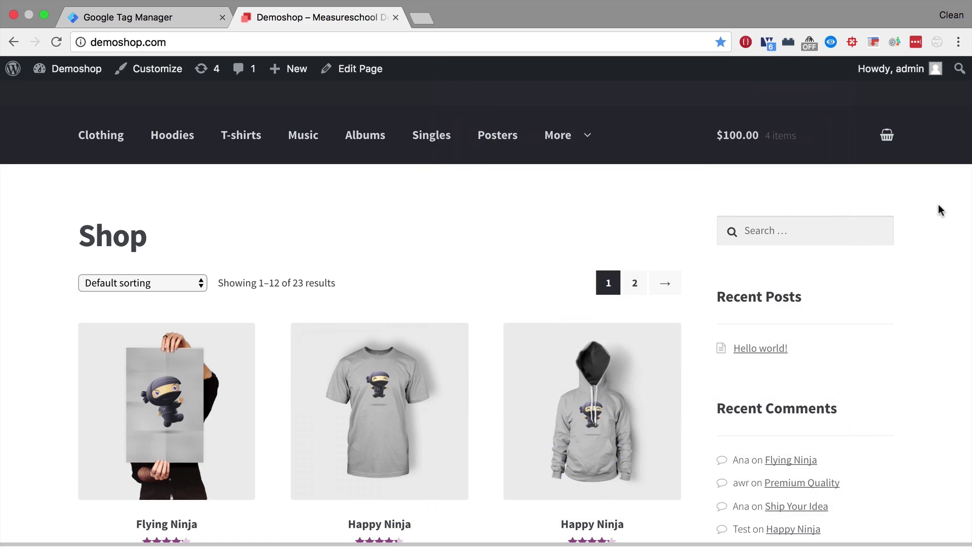
- Enable inspection of dataLayer in the Analytics Pros extension, with its advanced options expanded, and save and reload the page
click(812, 43)
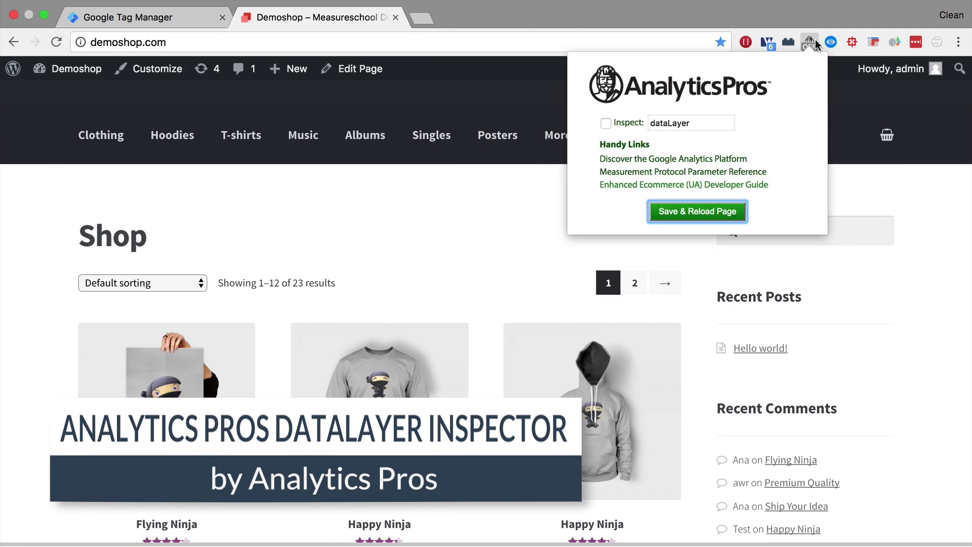
click(606, 123)
click(619, 142)
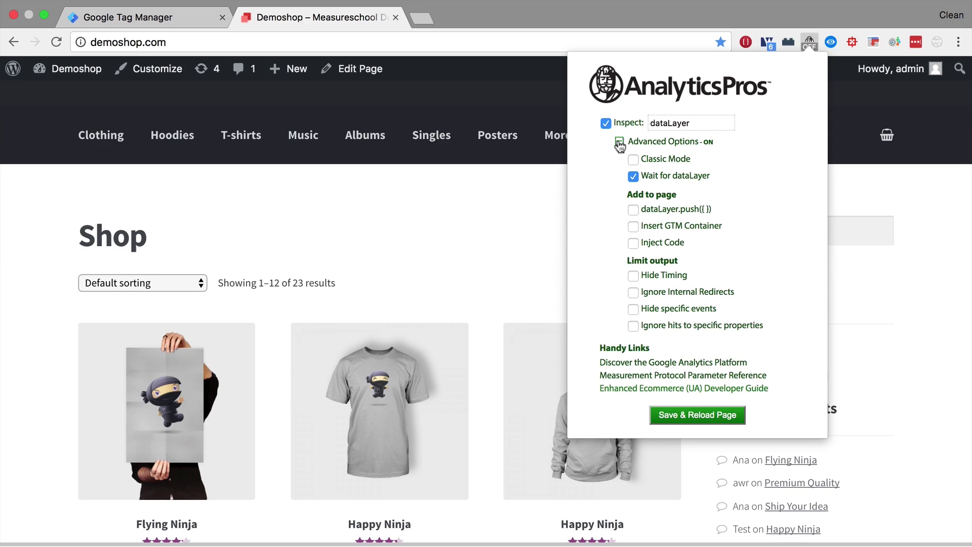
click(688, 417)
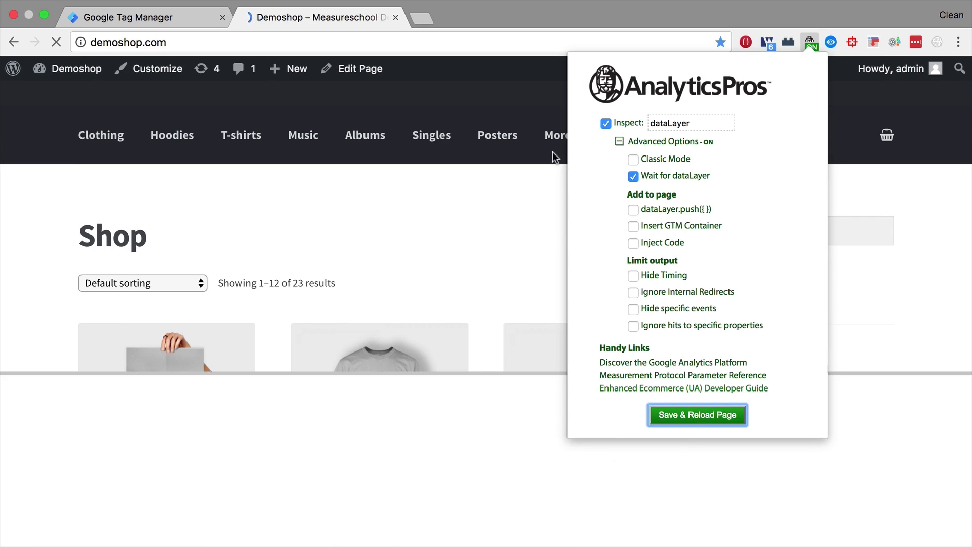
click(521, 199)
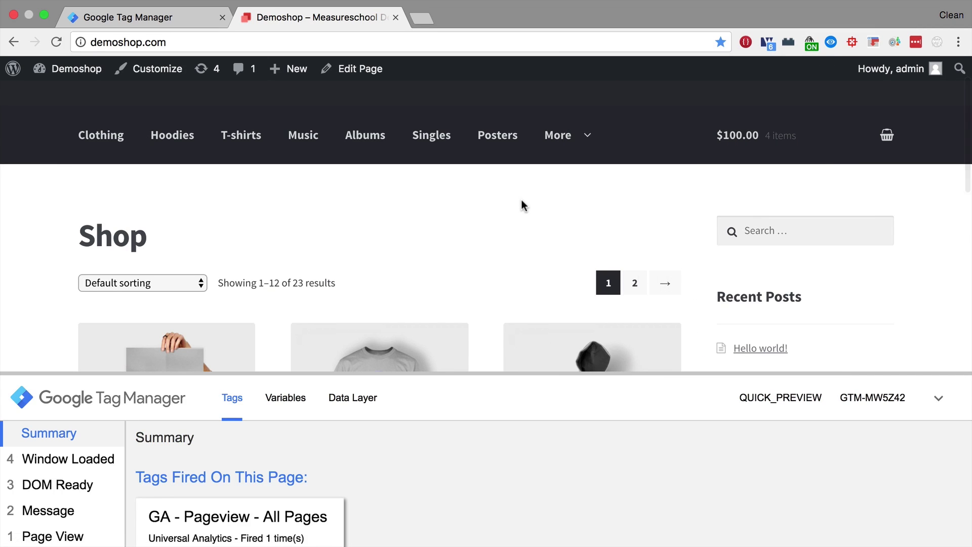
- Open the JavaScript console and examine the pushed object of the gtm.load dataLayer entry
key(super+alt+j)
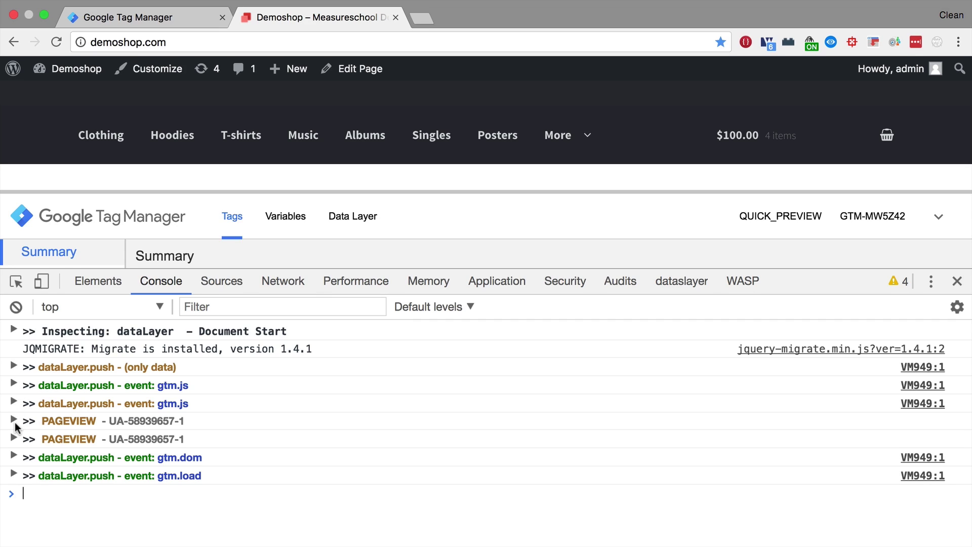
click(14, 475)
scroll(186, 462, down, 2)
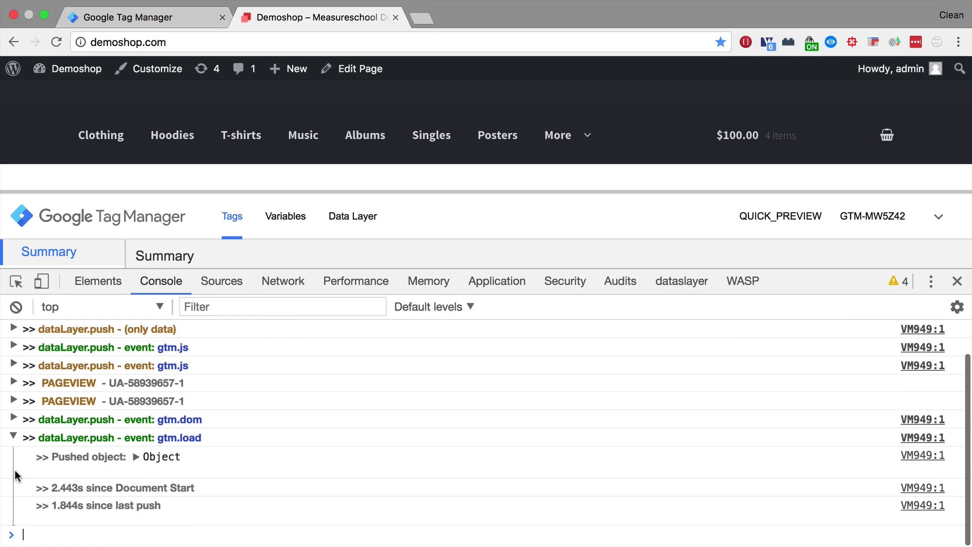
click(135, 457)
scroll(135, 458, down, 2)
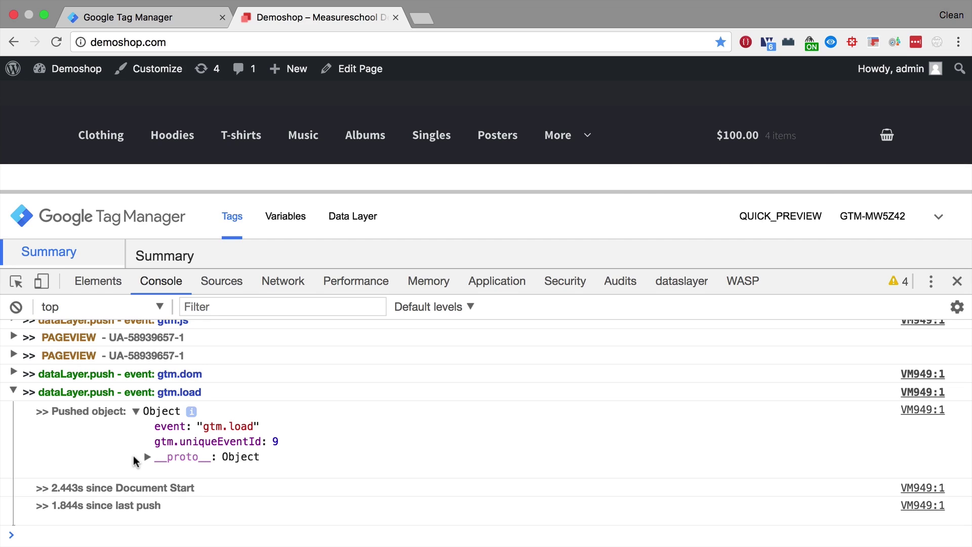
- Explore the Insert GTM Container, dataLayer.push and Inject Code options in the Analytics Pros extension's advanced options without saving
click(810, 42)
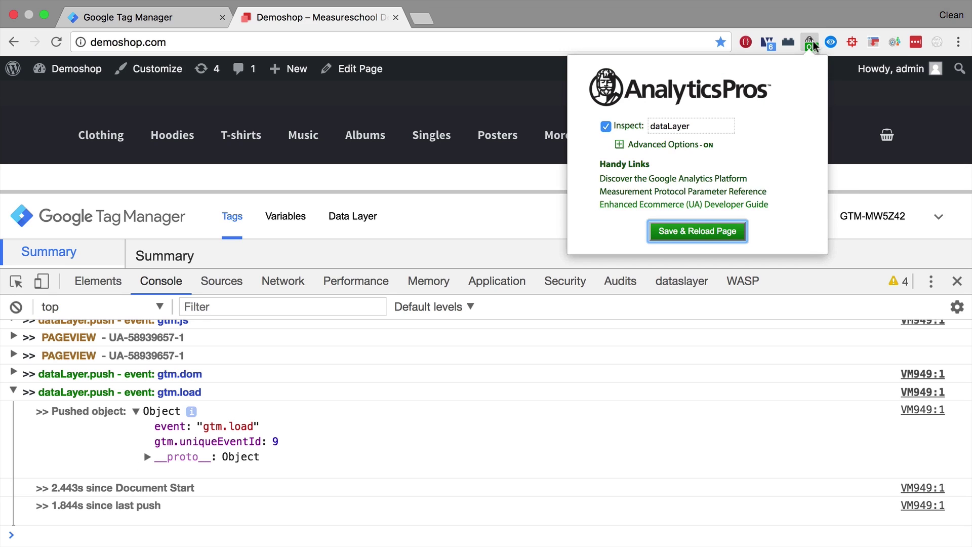
click(618, 144)
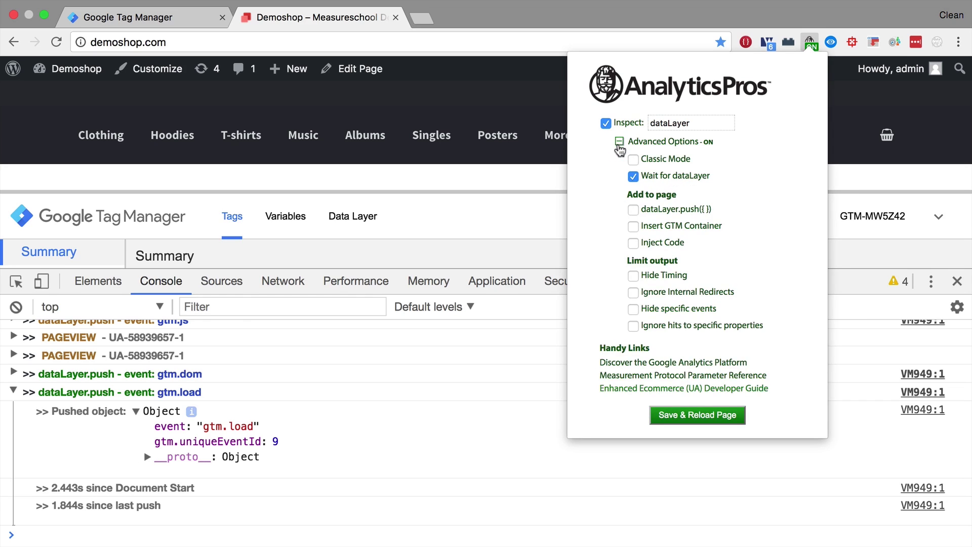
click(633, 226)
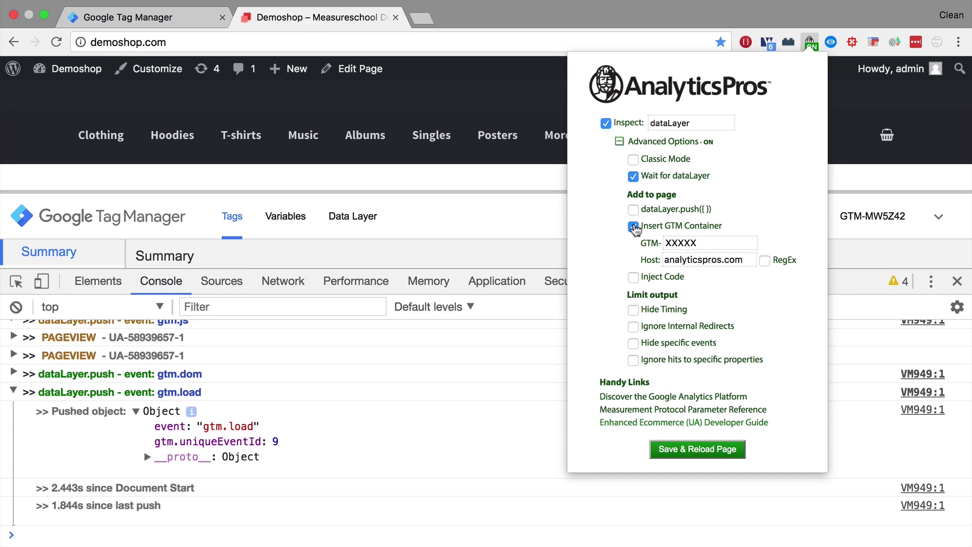
click(633, 227)
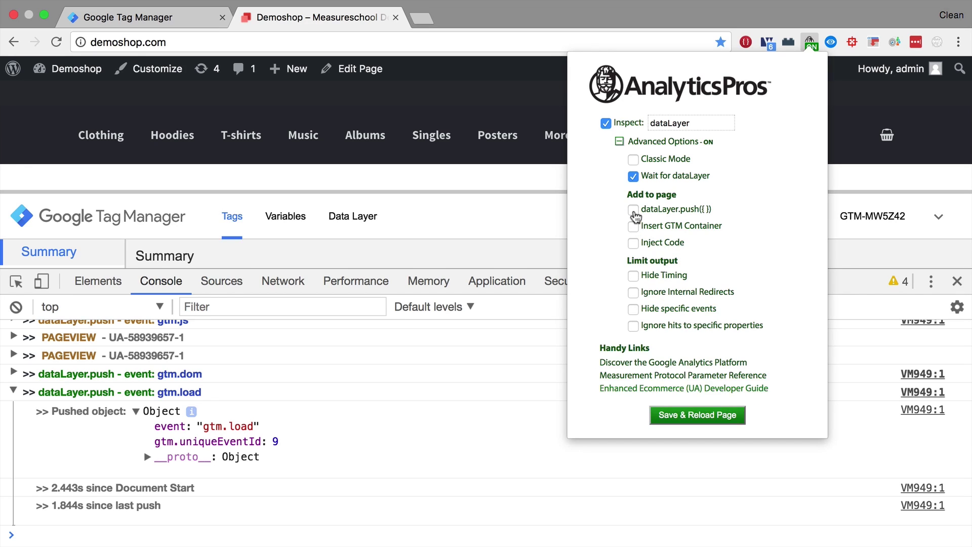
click(632, 210)
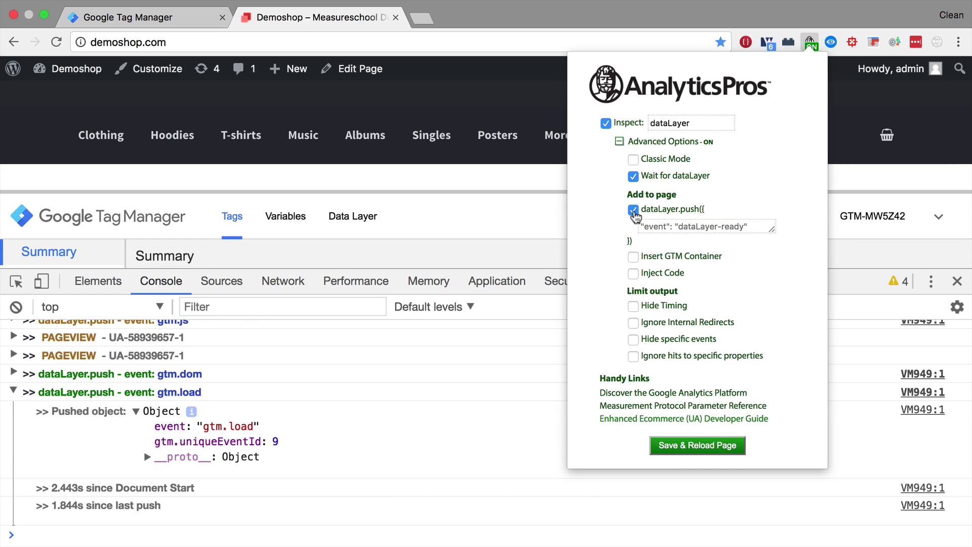
click(633, 273)
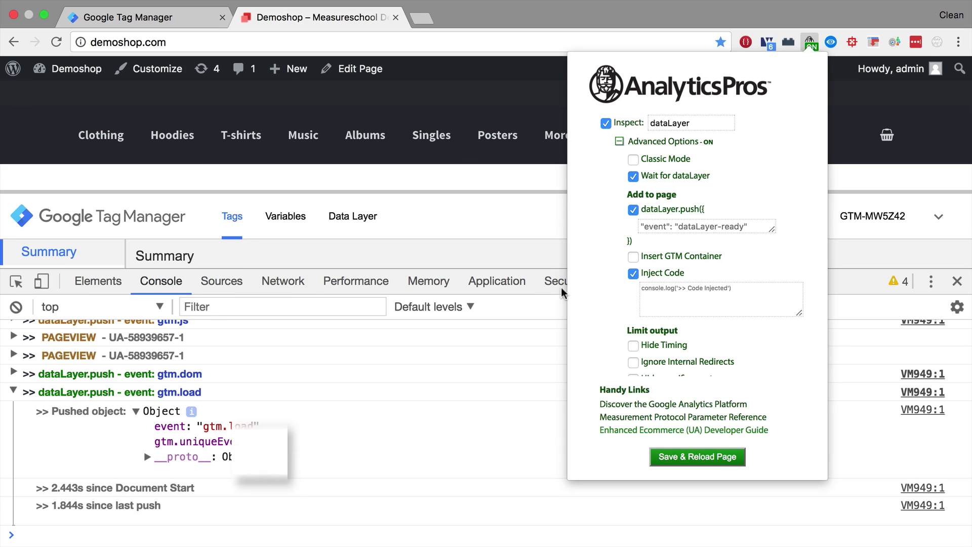
click(521, 311)
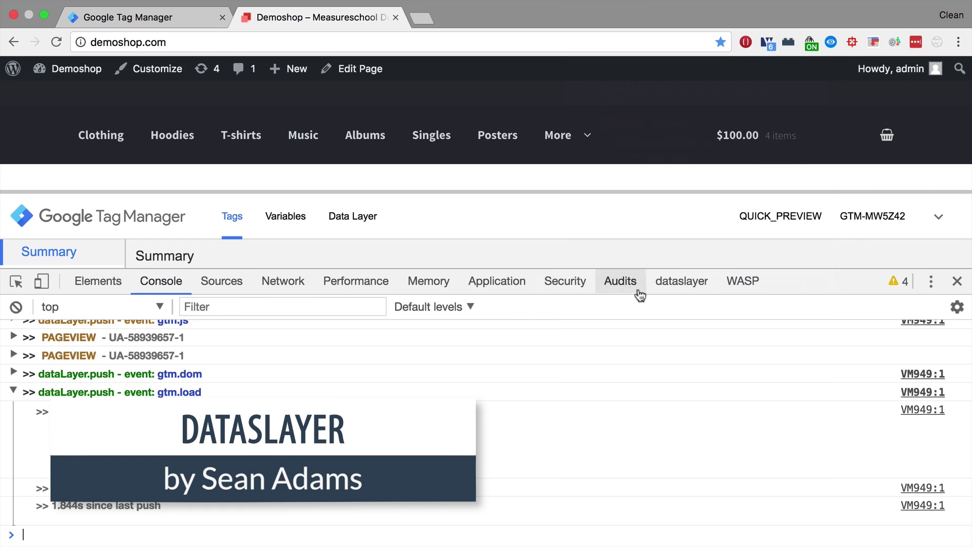
- Open the dataslayer view in the developer tools and enlarge the tools area to show all dataLayer events
click(685, 287)
mouse_move(791, 163)
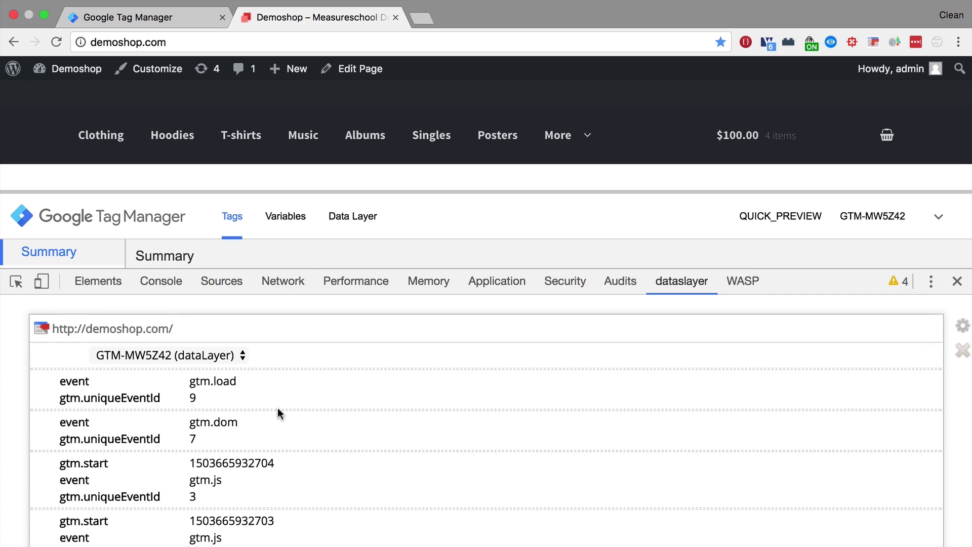
drag(308, 269, 354, 44)
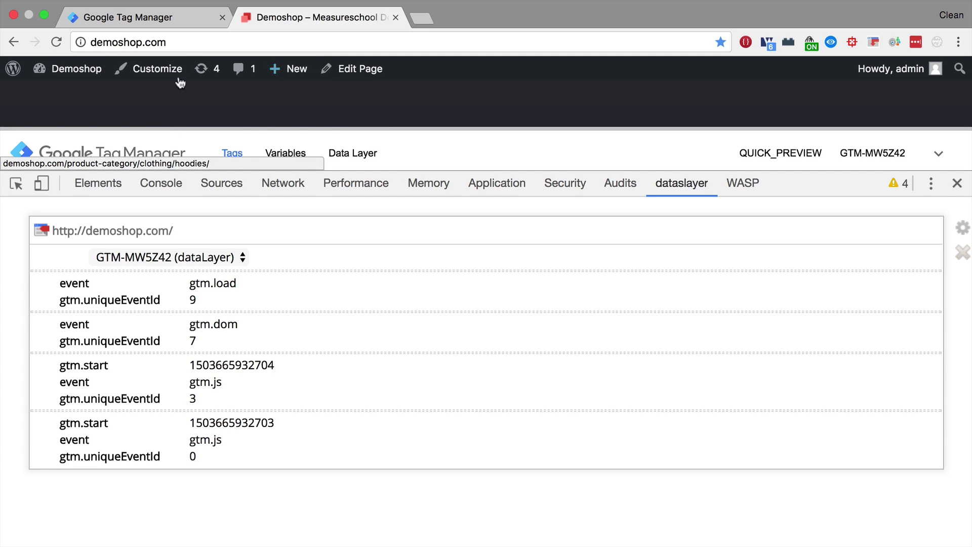
- Open the Hoodies category in a new tab and examine the resulting gtm.click and gtm.linkClick events in dataslayer
scroll(175, 101, down, 3)
scroll(175, 98, down, 5)
scroll(175, 98, up, 8)
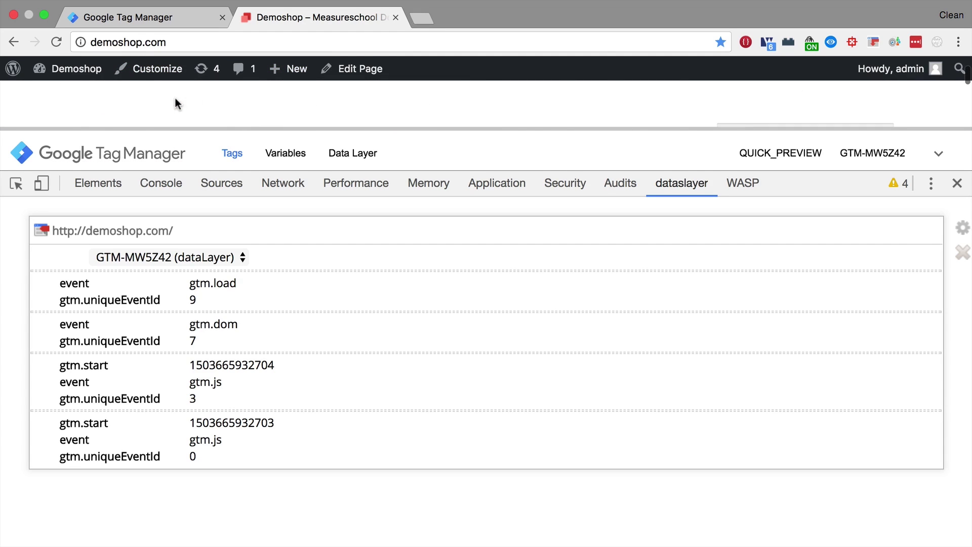
super+click(175, 101)
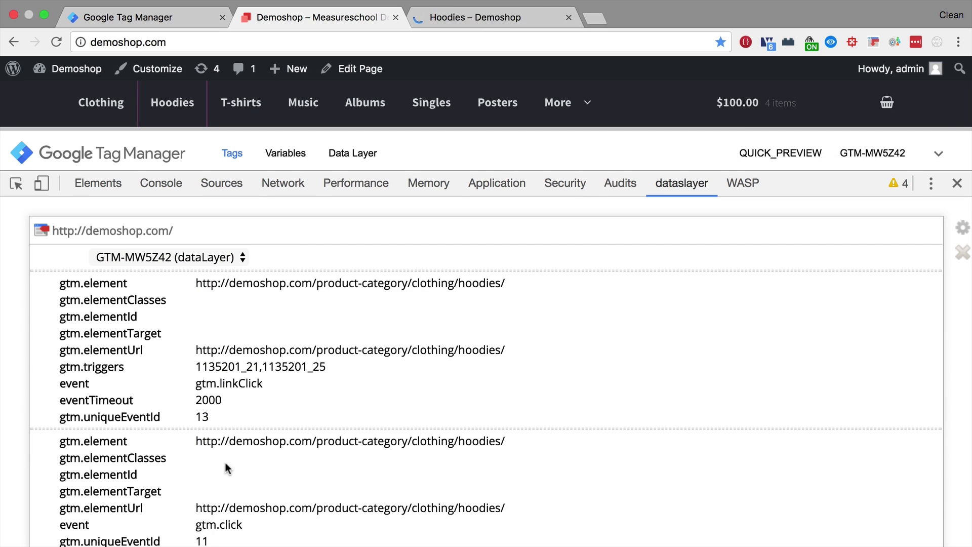
scroll(226, 462, down, 3)
scroll(226, 462, down, 3)
scroll(225, 463, up, 8)
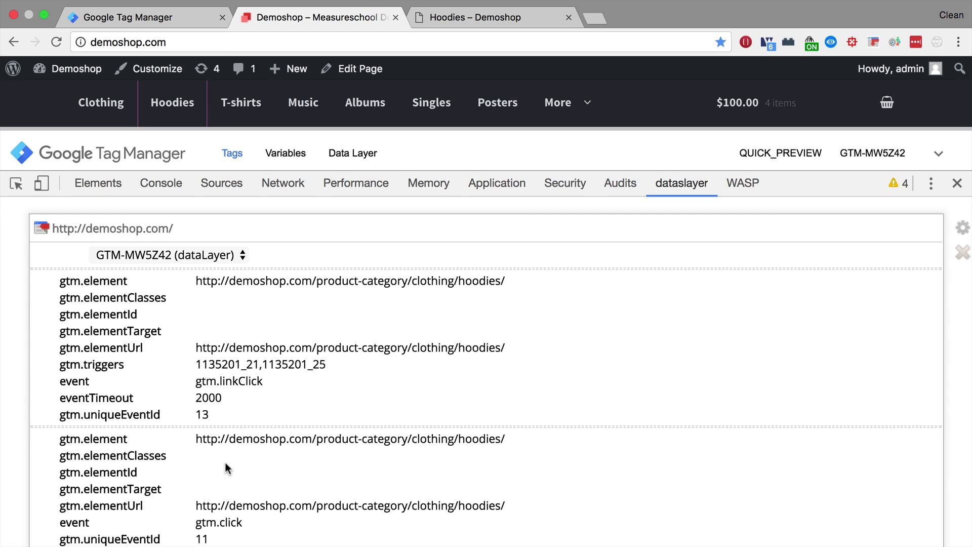
- Switch to WASP, reload the page to map its requests, and expand and collapse the dataLayer node
click(744, 186)
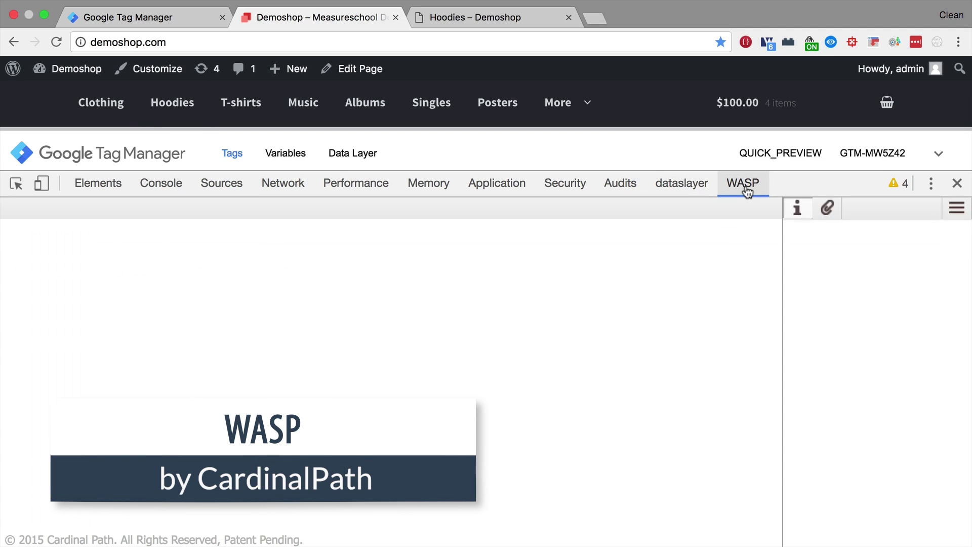
click(56, 42)
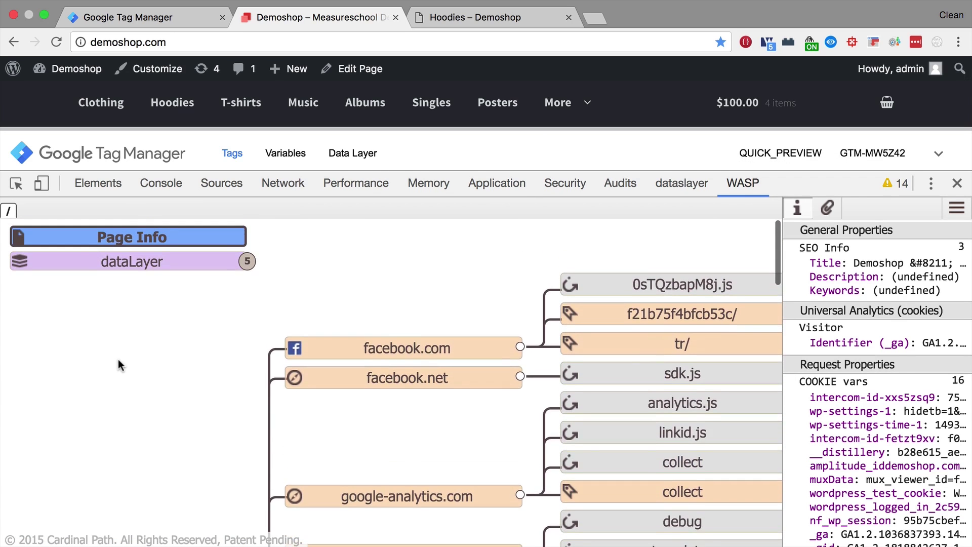
click(129, 263)
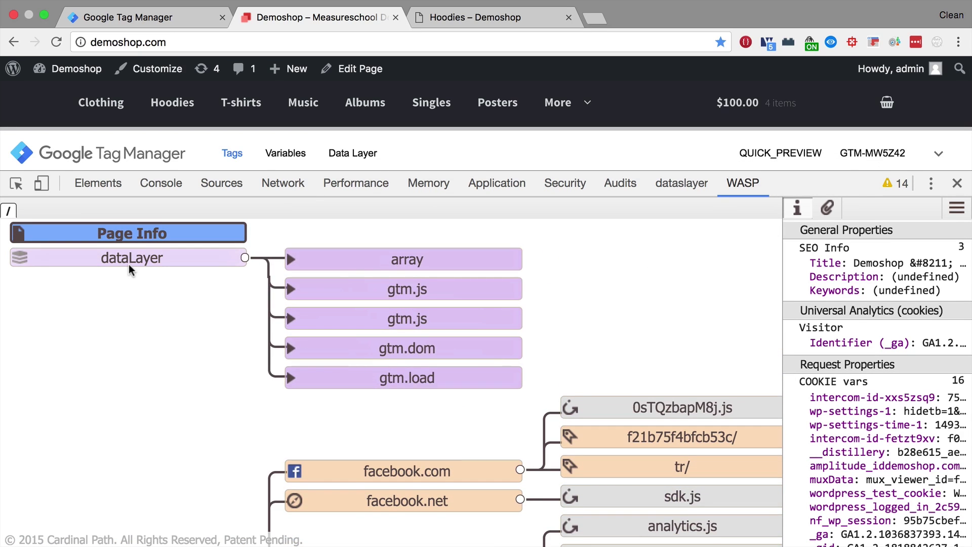
click(128, 263)
- Browse the Tags and Scripts branches in WASP and examine the request properties of the googletagmanager.com gtm.js scripts
scroll(130, 358, down, 5)
scroll(130, 361, down, 3)
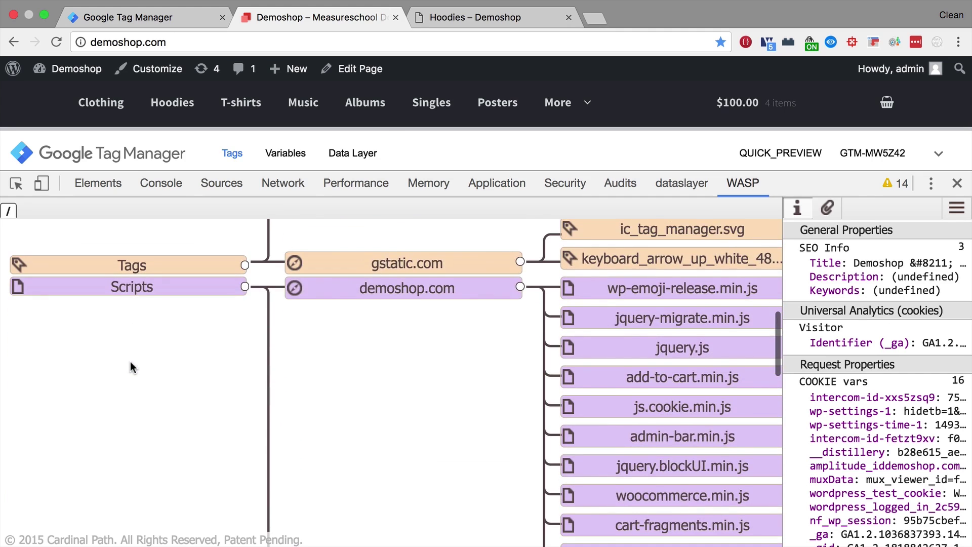
scroll(129, 360, up, 4)
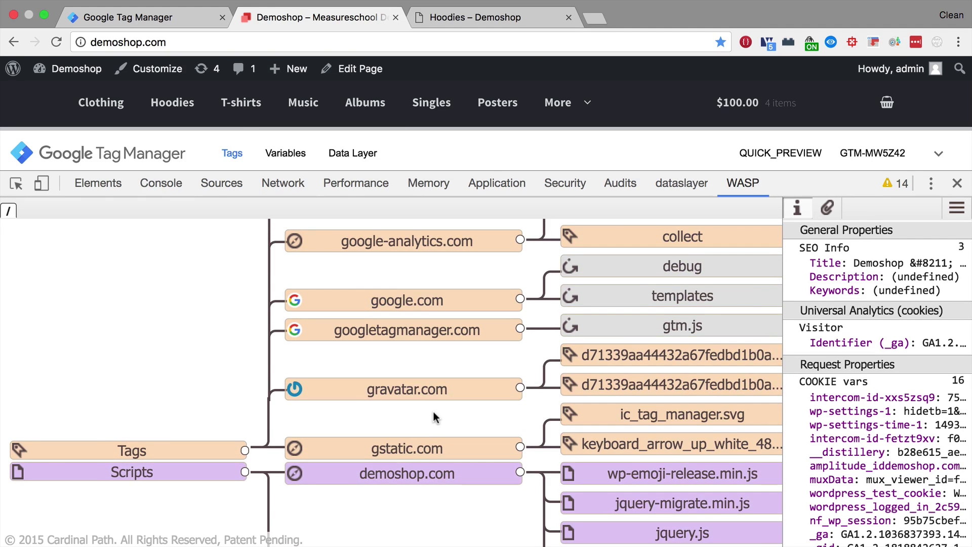
scroll(433, 411, down, 3)
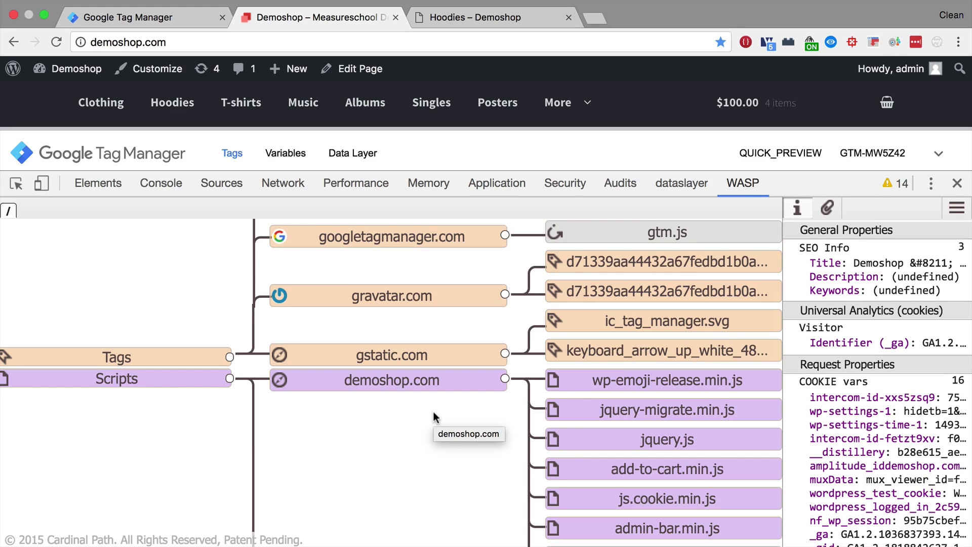
scroll(433, 411, up, 4)
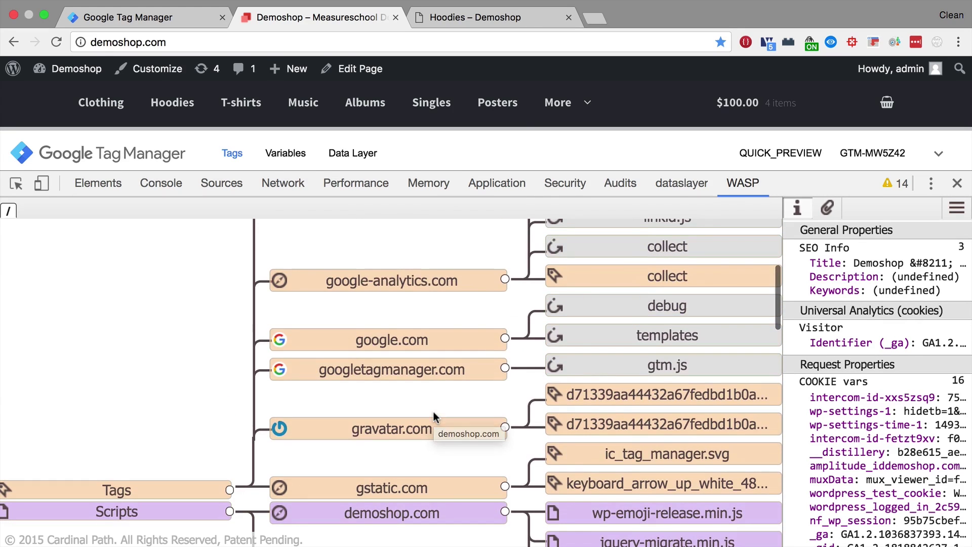
click(468, 378)
click(465, 374)
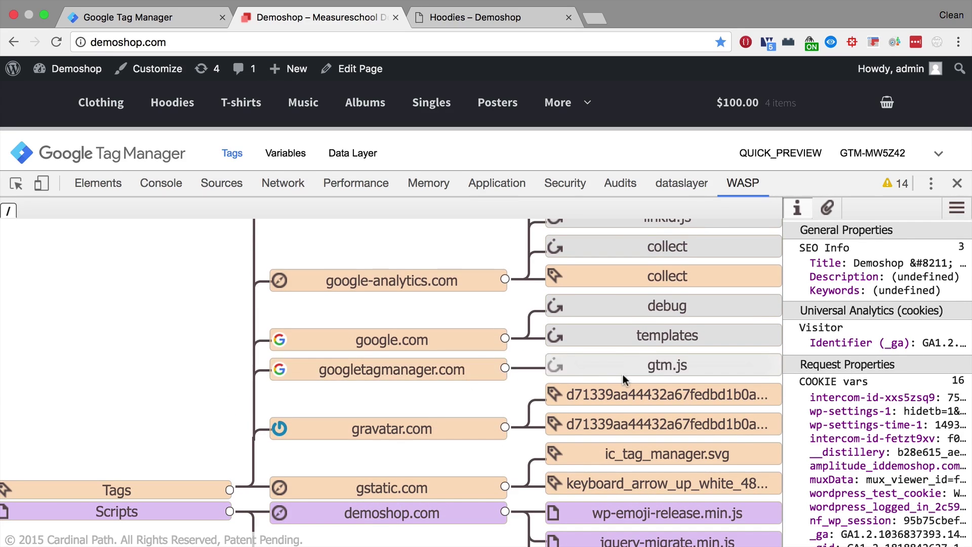
click(635, 366)
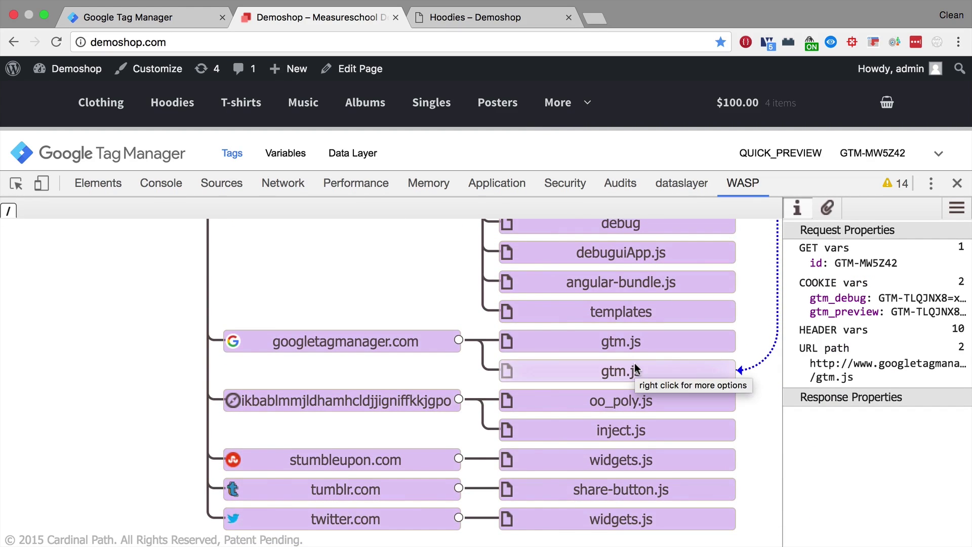
click(638, 371)
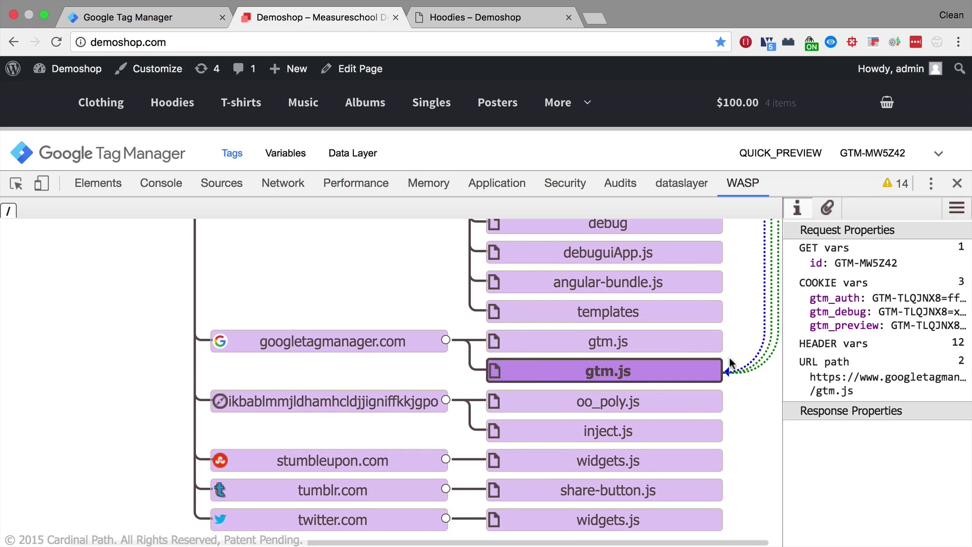
click(689, 343)
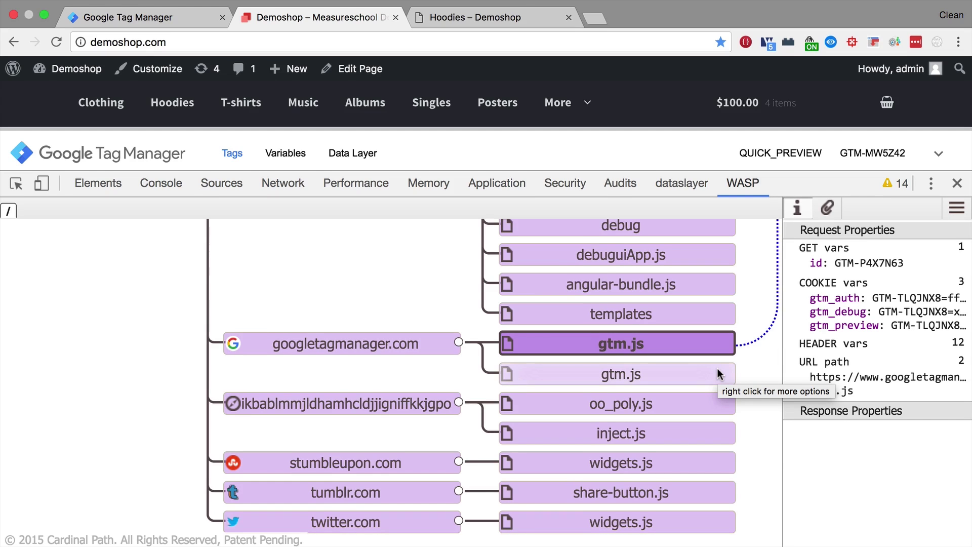
- Examine the request properties of the tr/, f21b75f4bfcb53c/ and 0sTQzbapM8j.js entries under facebook.com in the Tags branch
scroll(720, 374, up, 20)
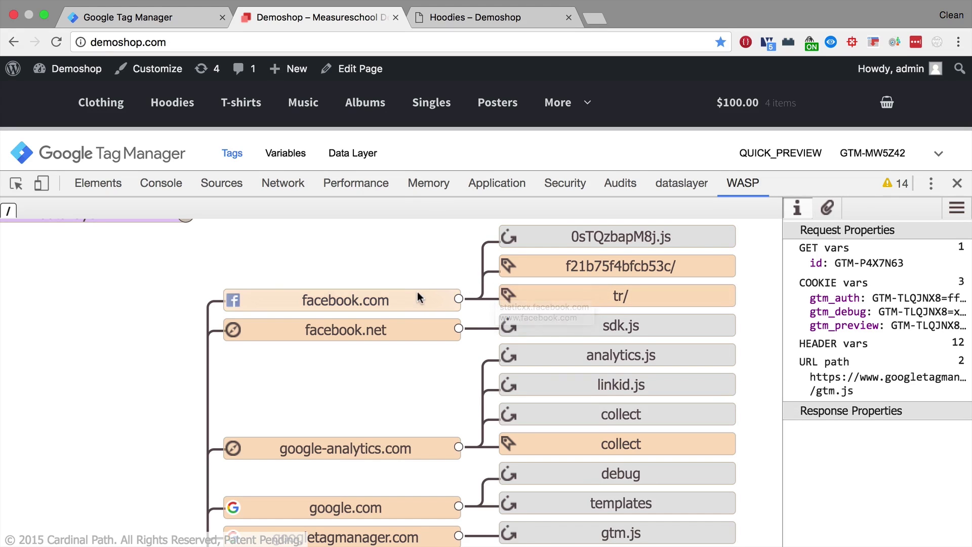
click(638, 295)
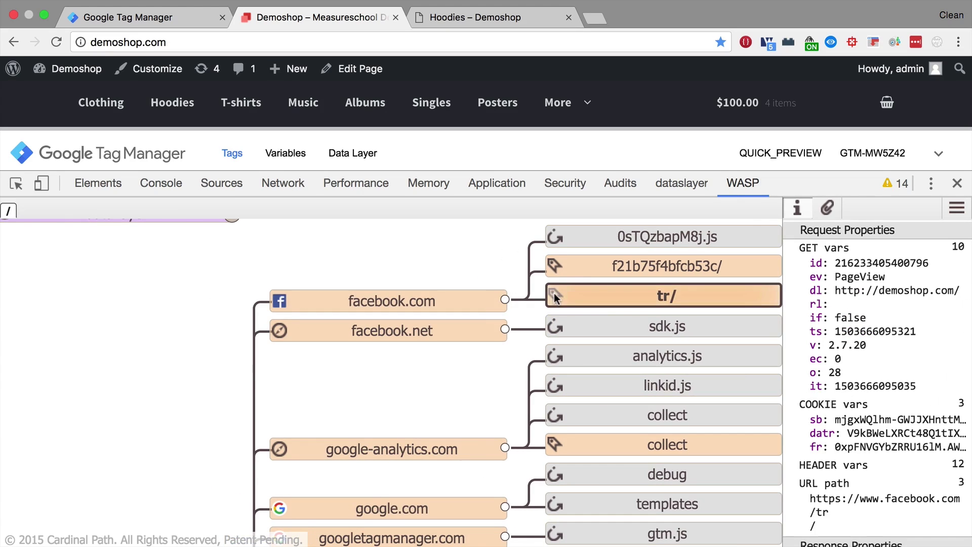
click(685, 265)
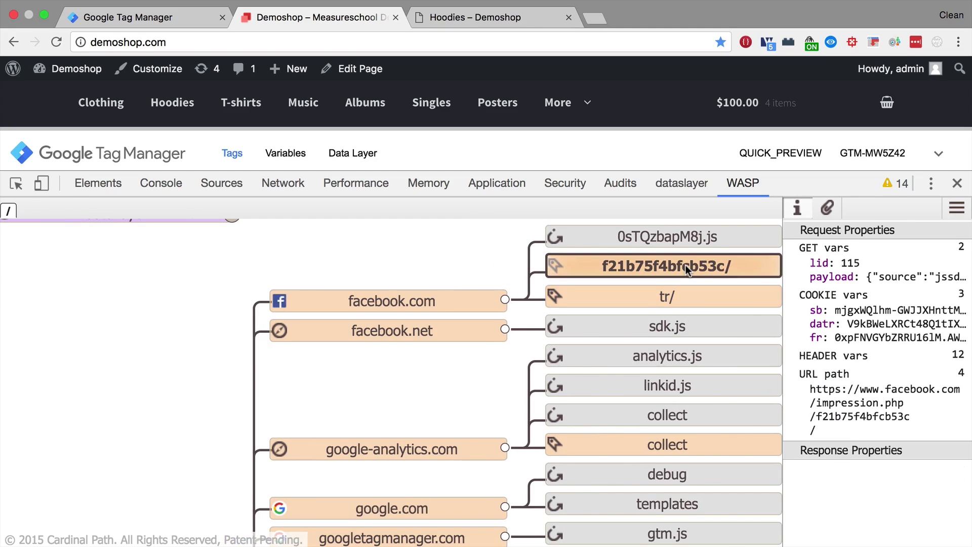
click(702, 237)
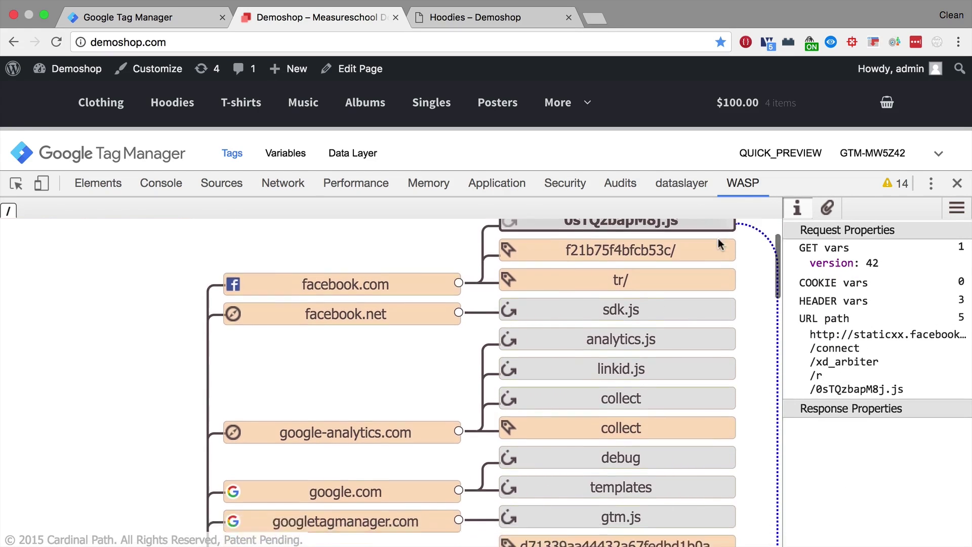
- Examine the request properties of both 0sTQzbapM8j.js entries under facebook.com in the Scripts branch
scroll(719, 245, down, 5)
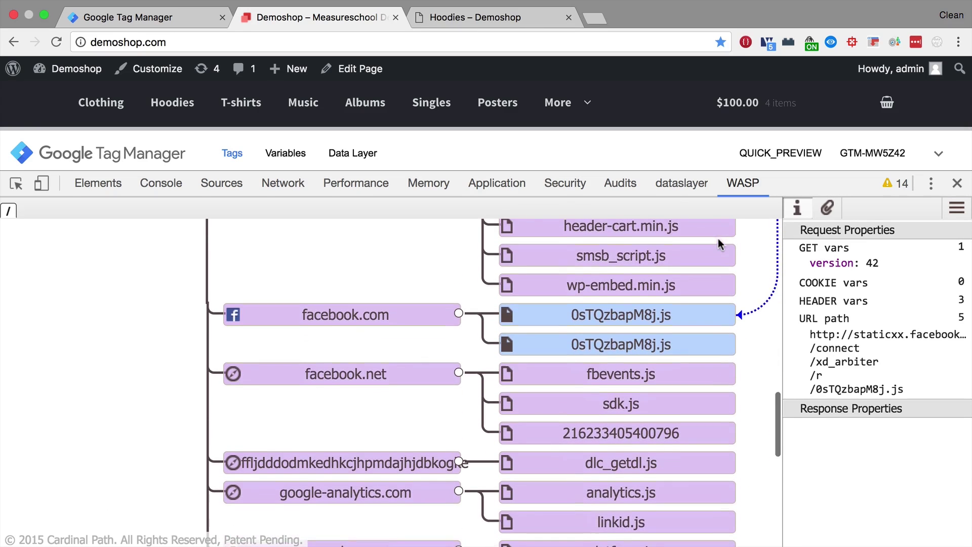
click(703, 278)
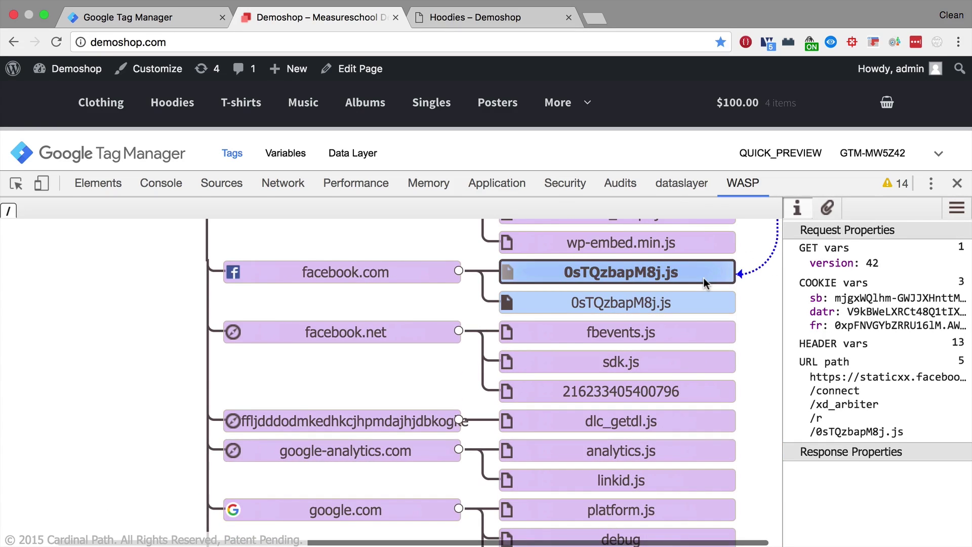
click(700, 303)
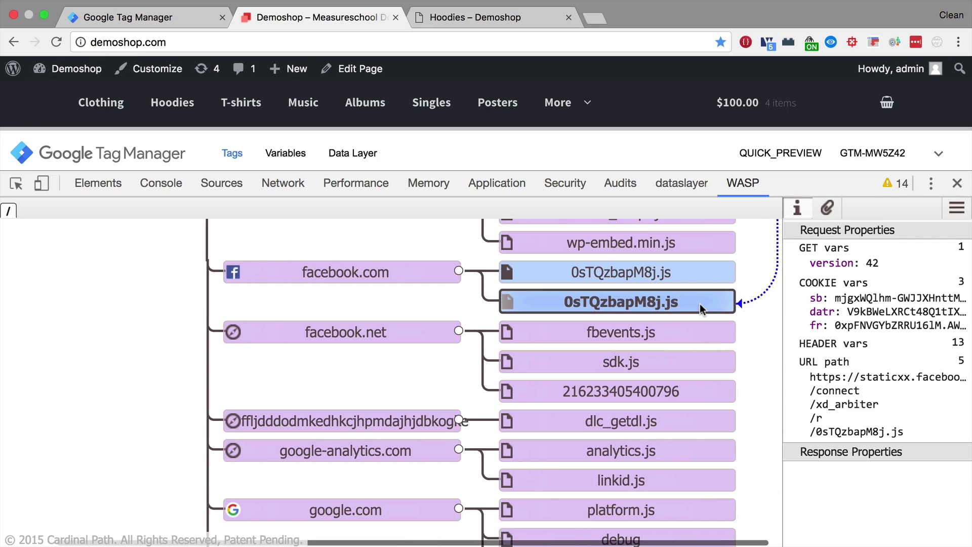